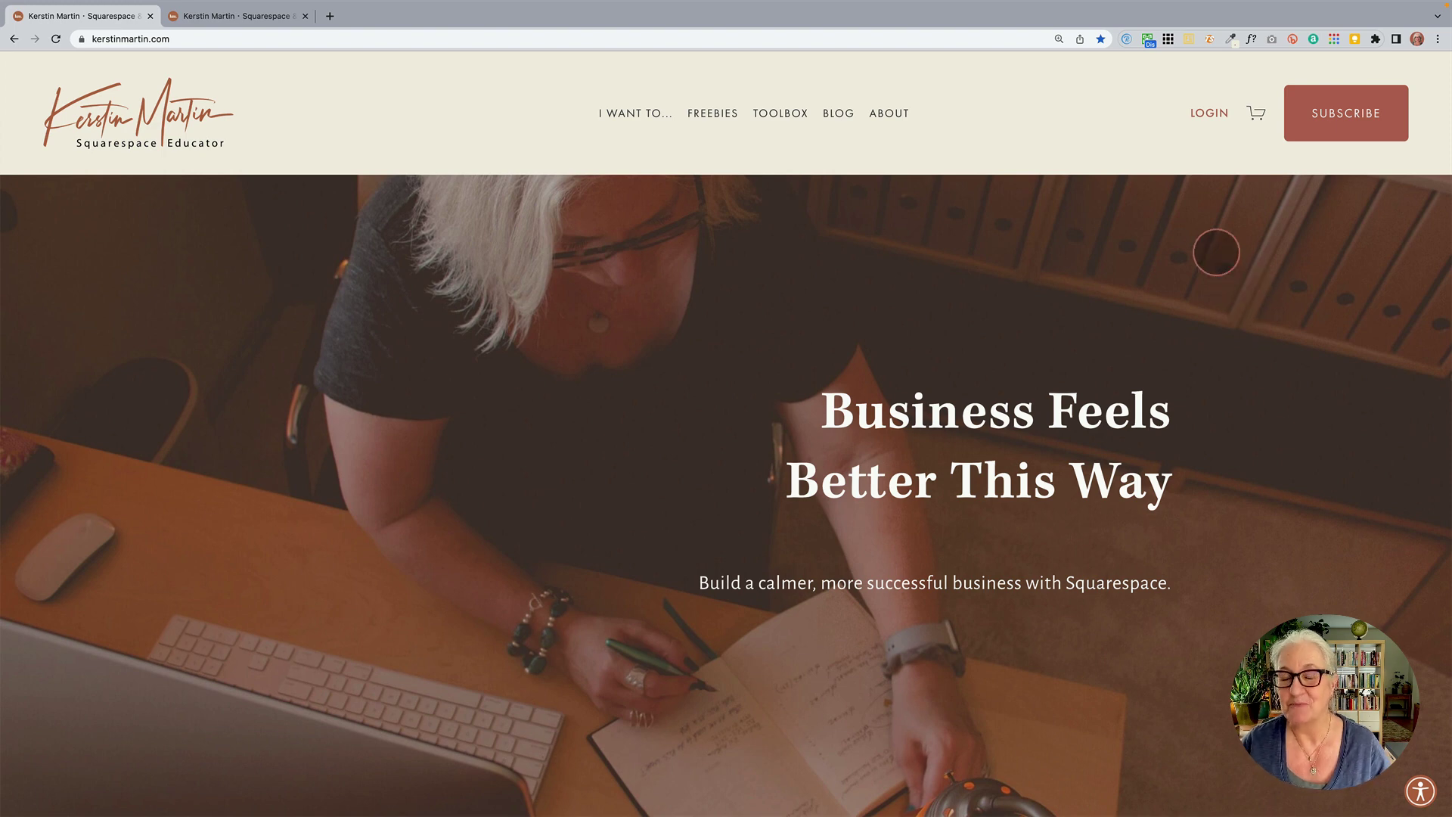
- Sign in to the customer account with the autofilled credentials and open Profile details
{"action": "left_click", "coordinate": [1210, 112]}
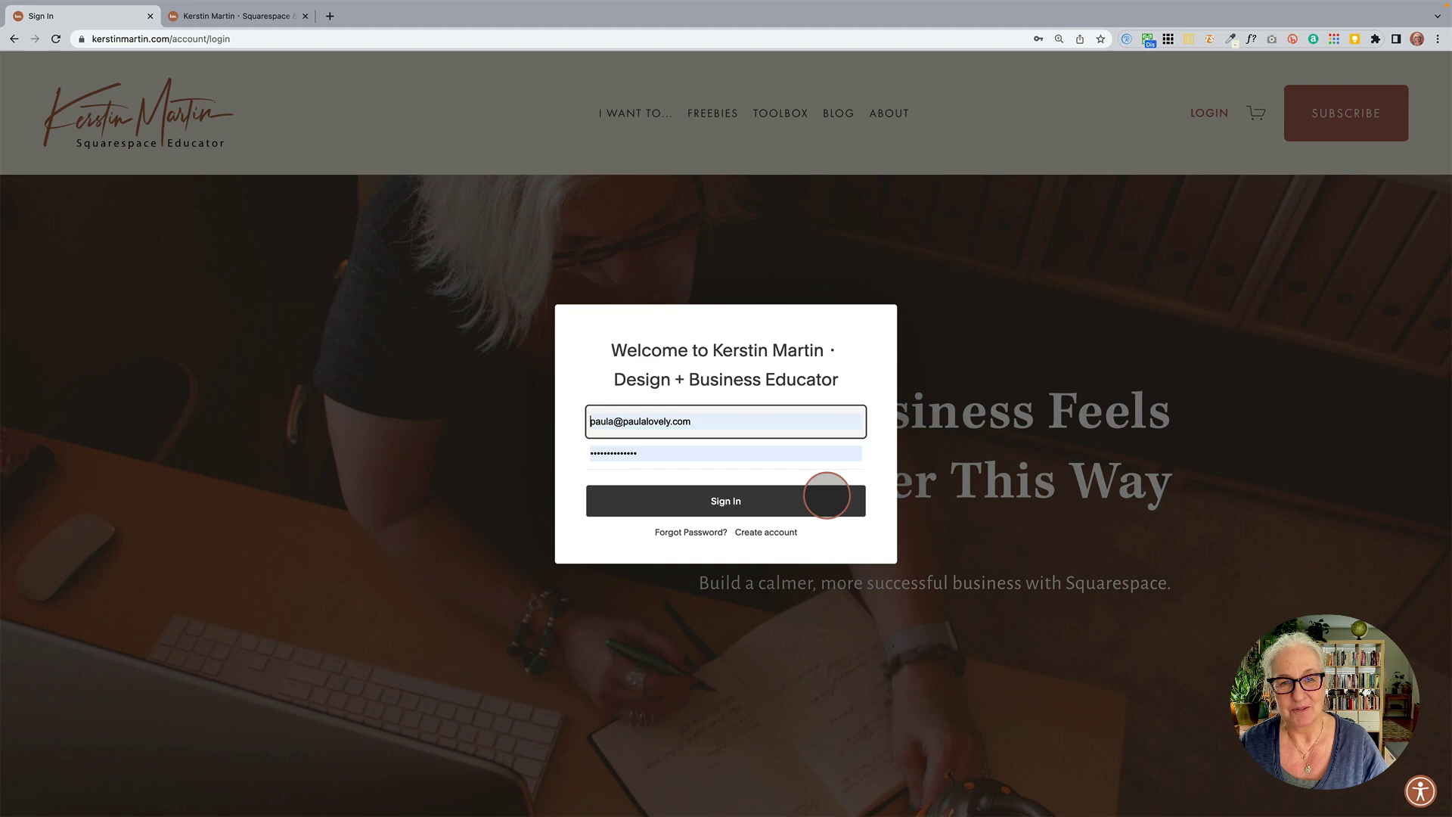
{"action": "left_click", "coordinate": [726, 500]}
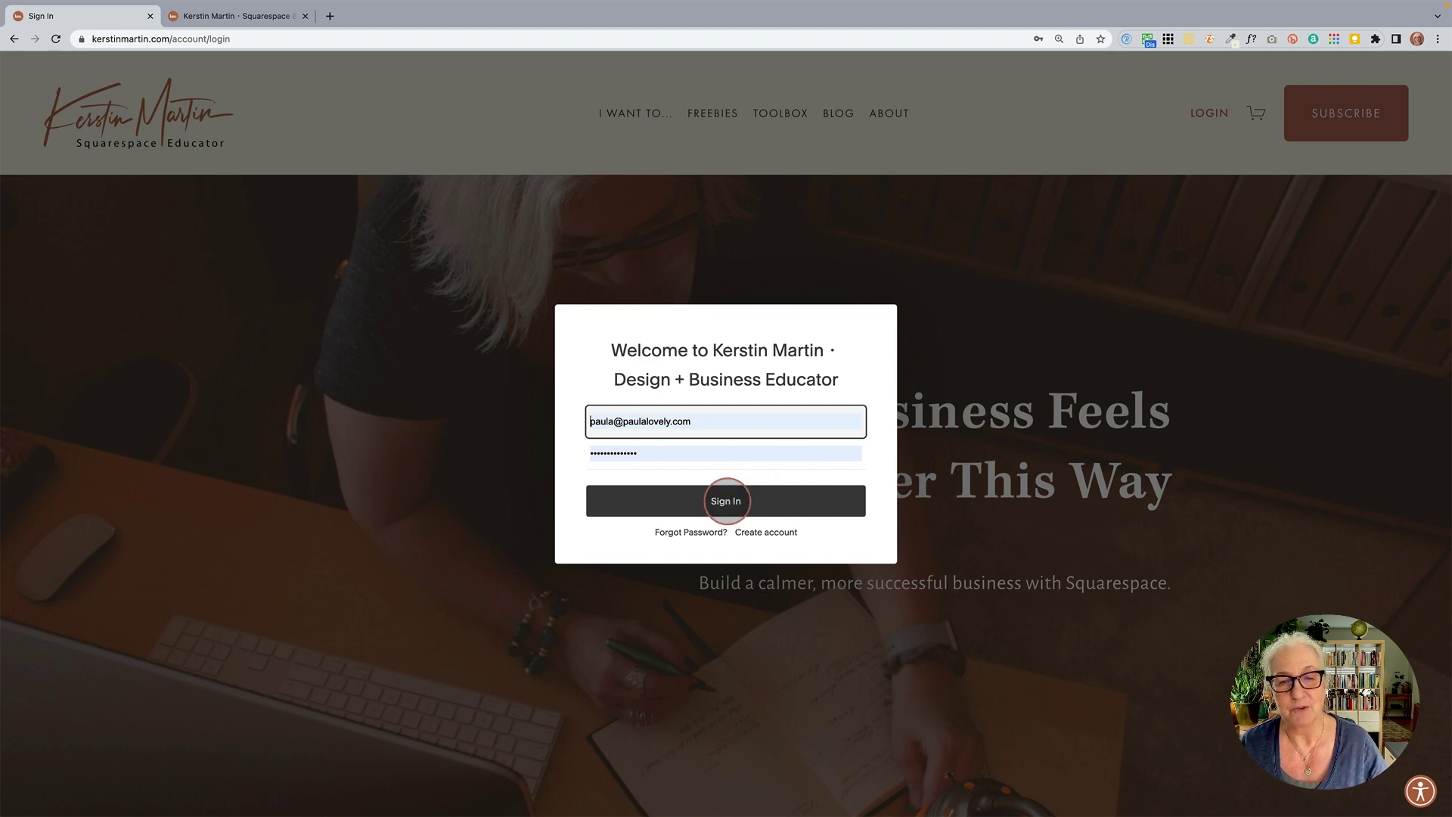
{"action": "left_click", "coordinate": [726, 500]}
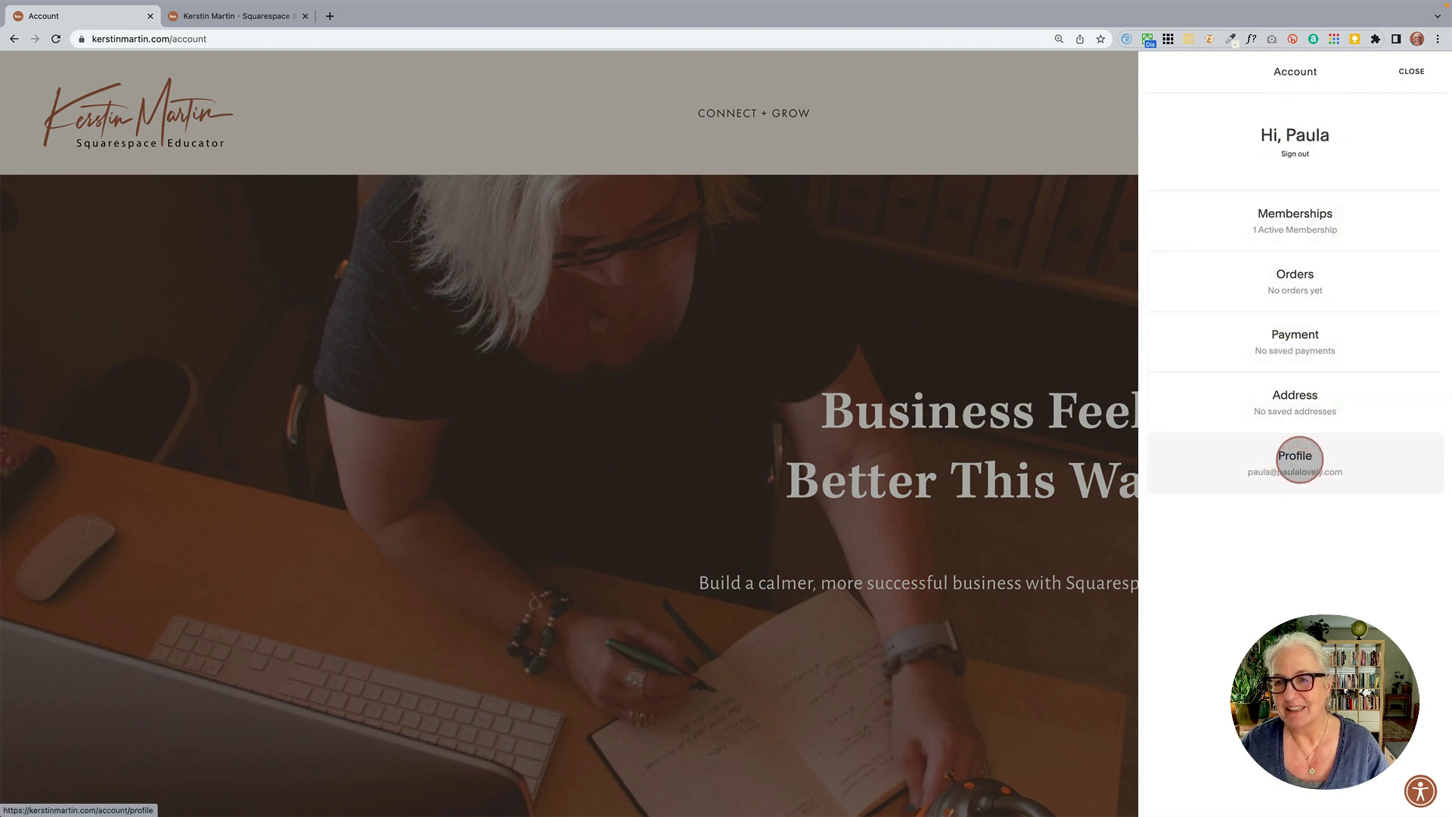
{"action": "left_click", "coordinate": [1298, 463]}
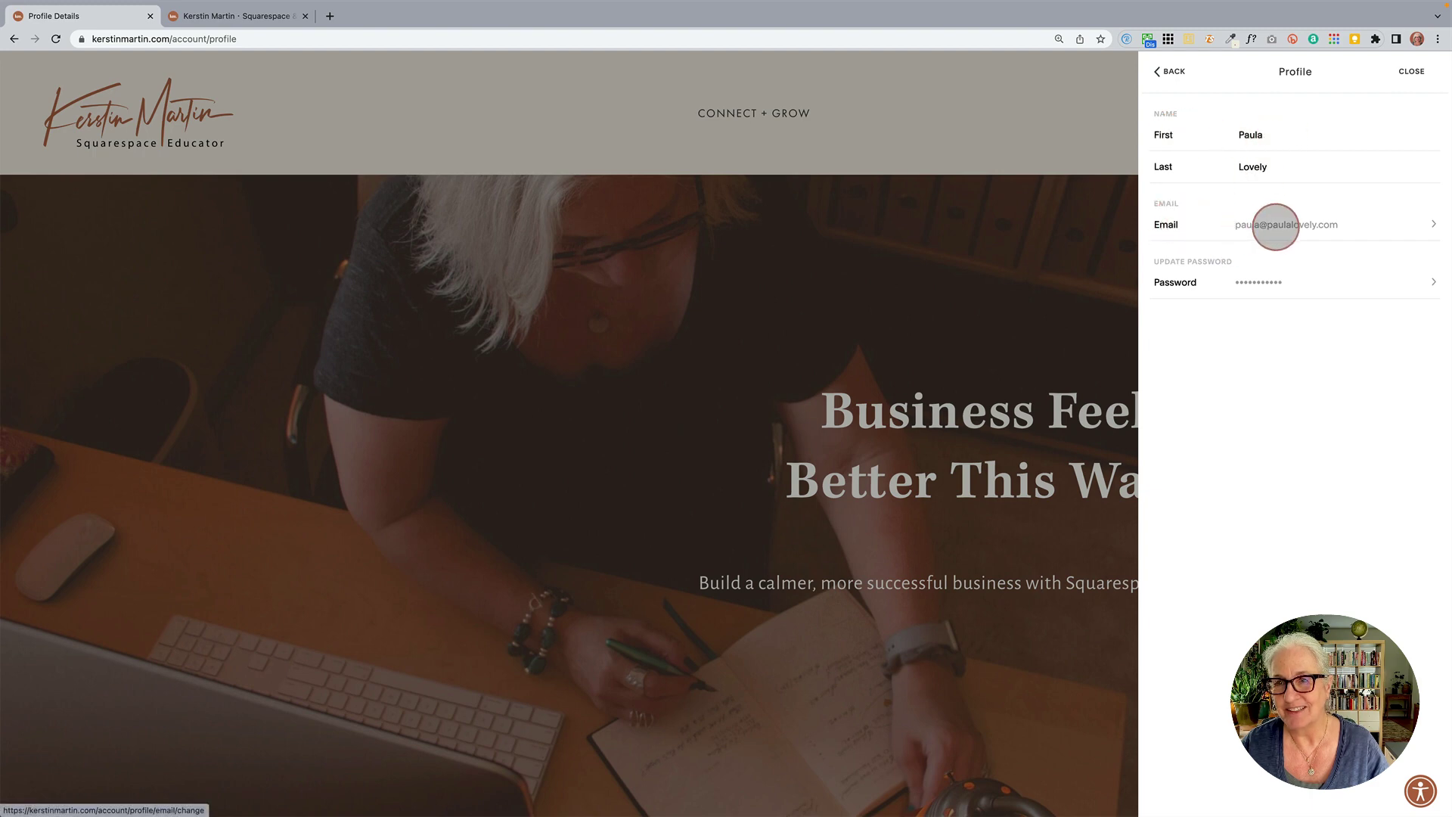
- Enter the new address in the NEW and CONFIRM NEW email fields and save it
{"action": "left_click", "coordinate": [1276, 224]}
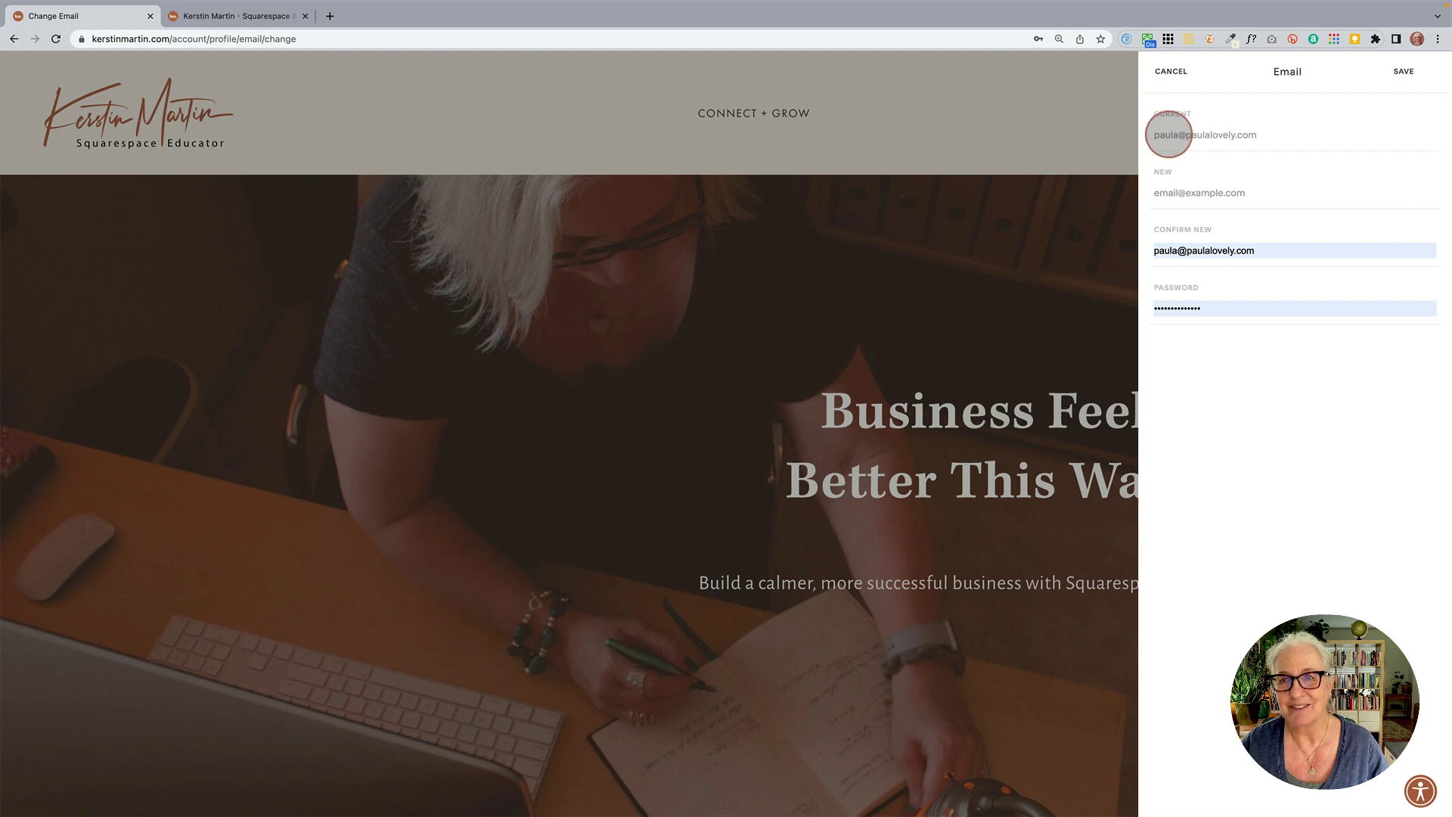
{"action": "left_click", "coordinate": [1165, 193]}
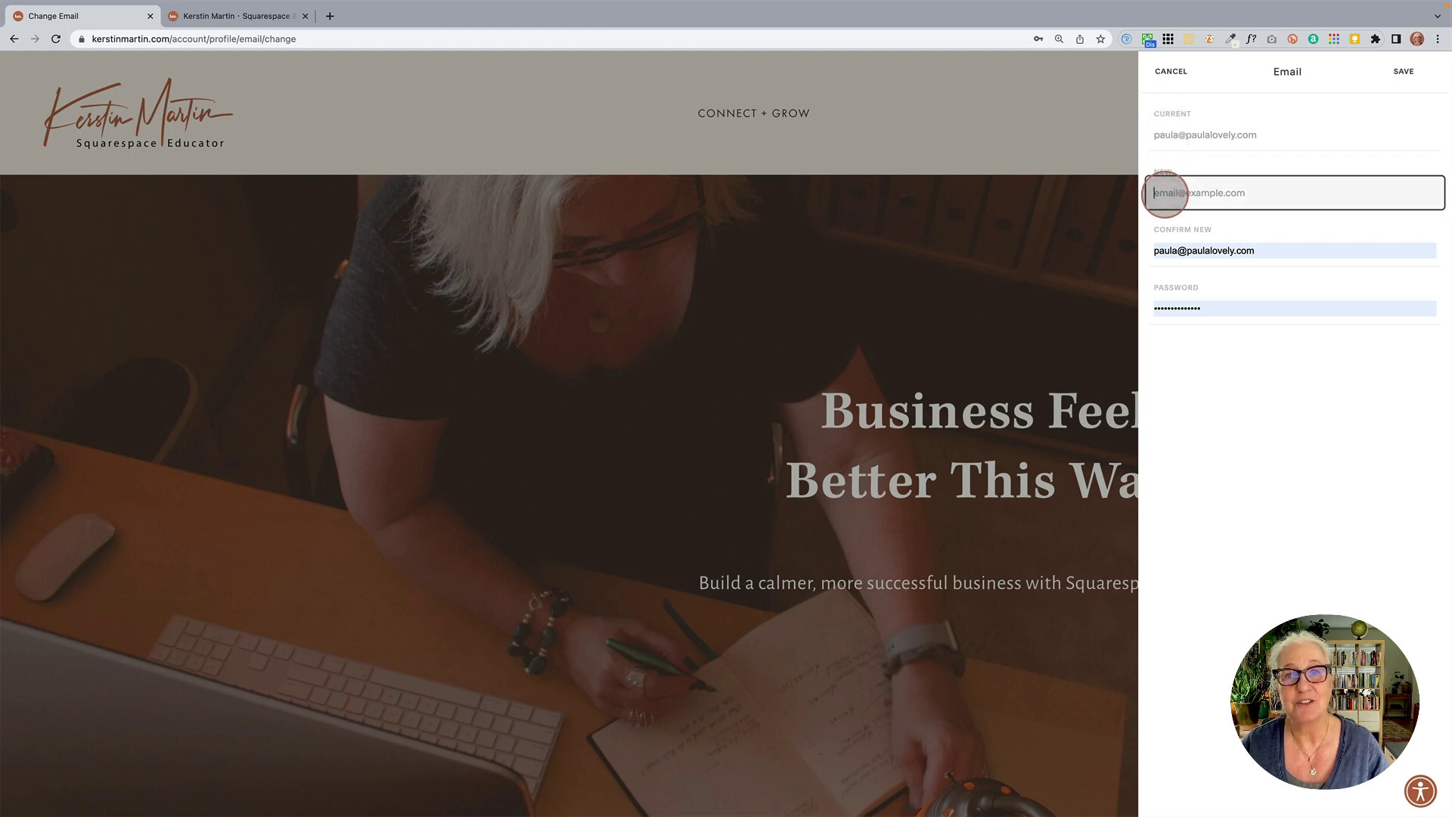
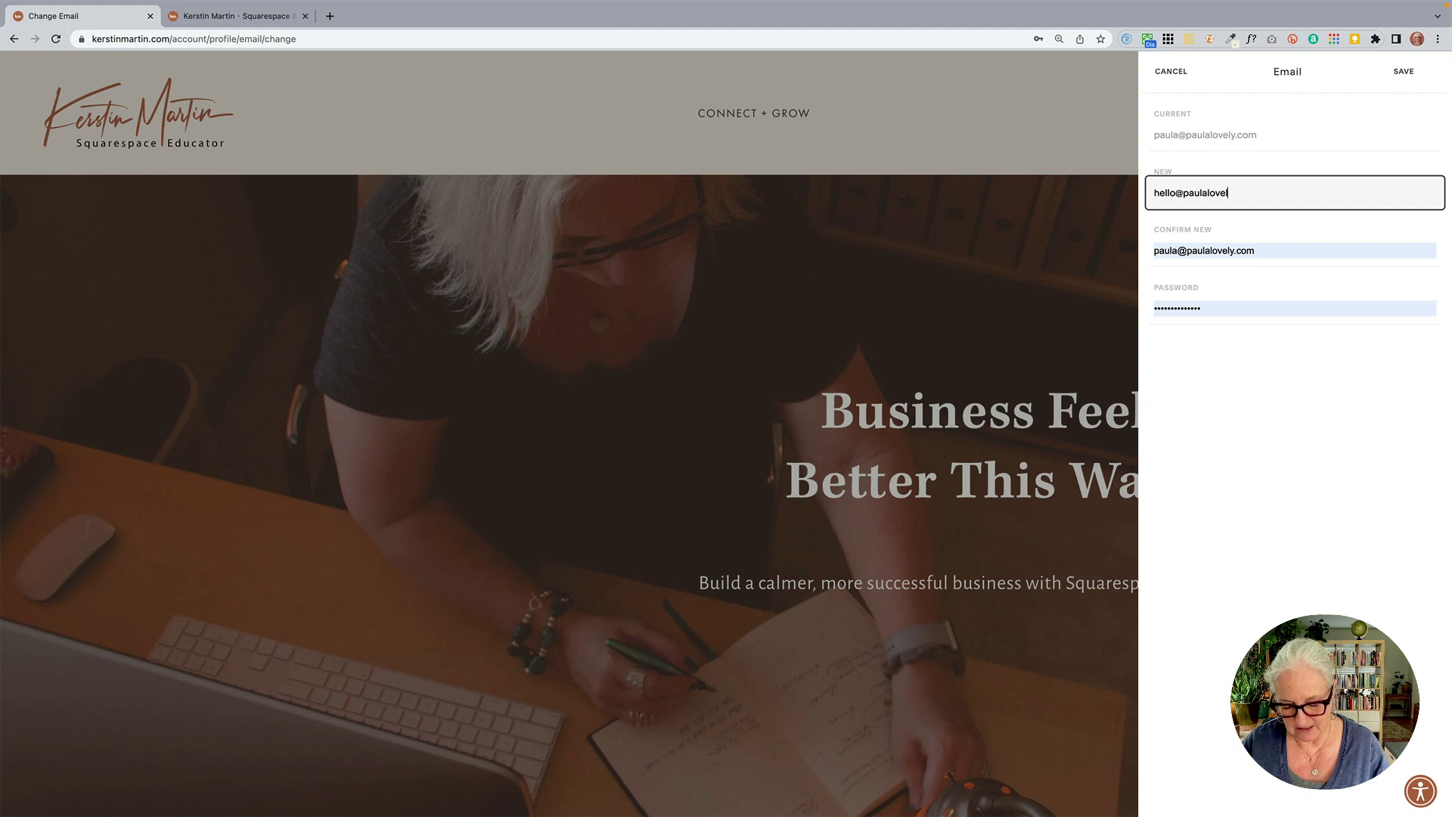
{"action": "key", "text": "Tab"}
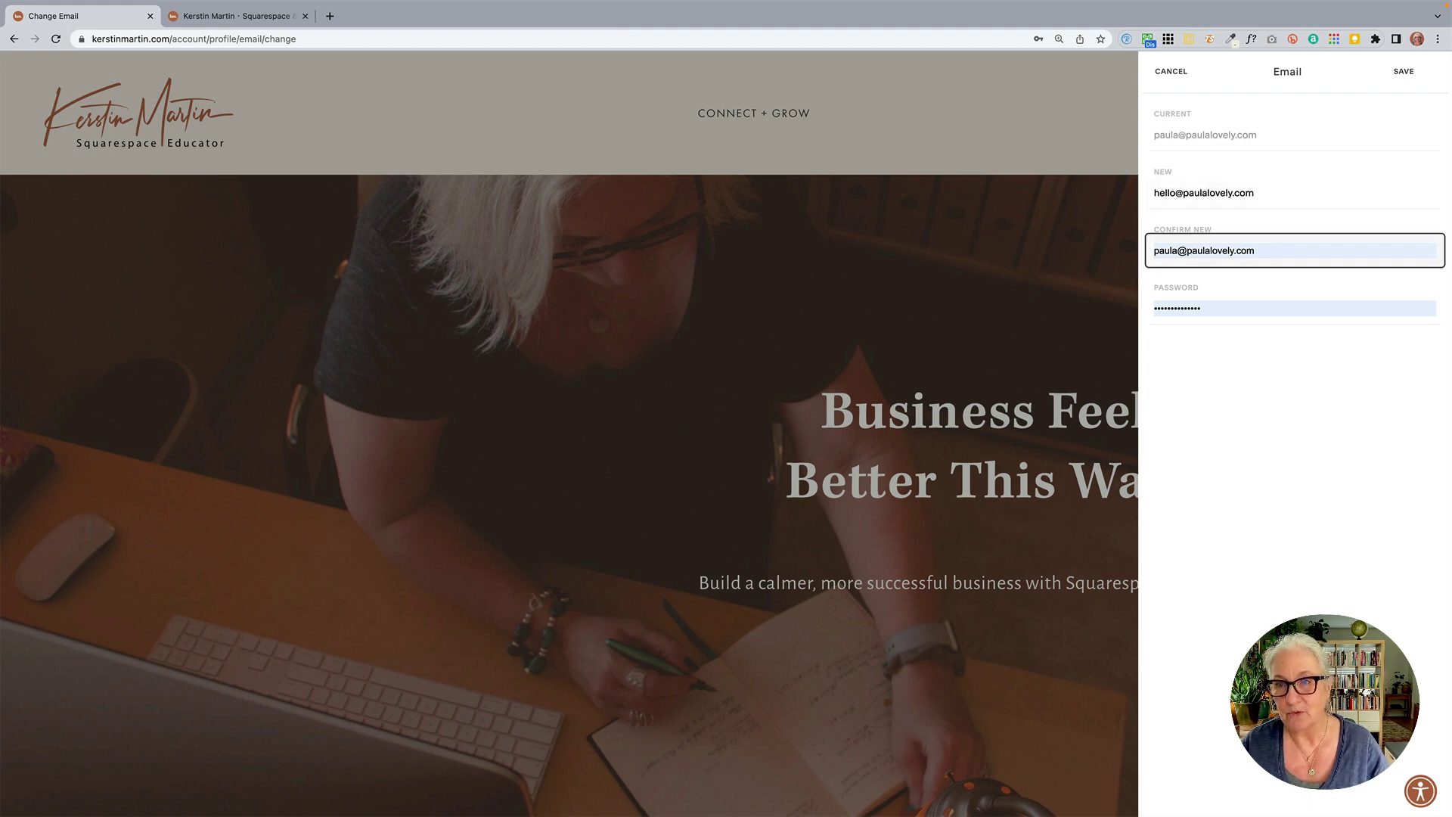
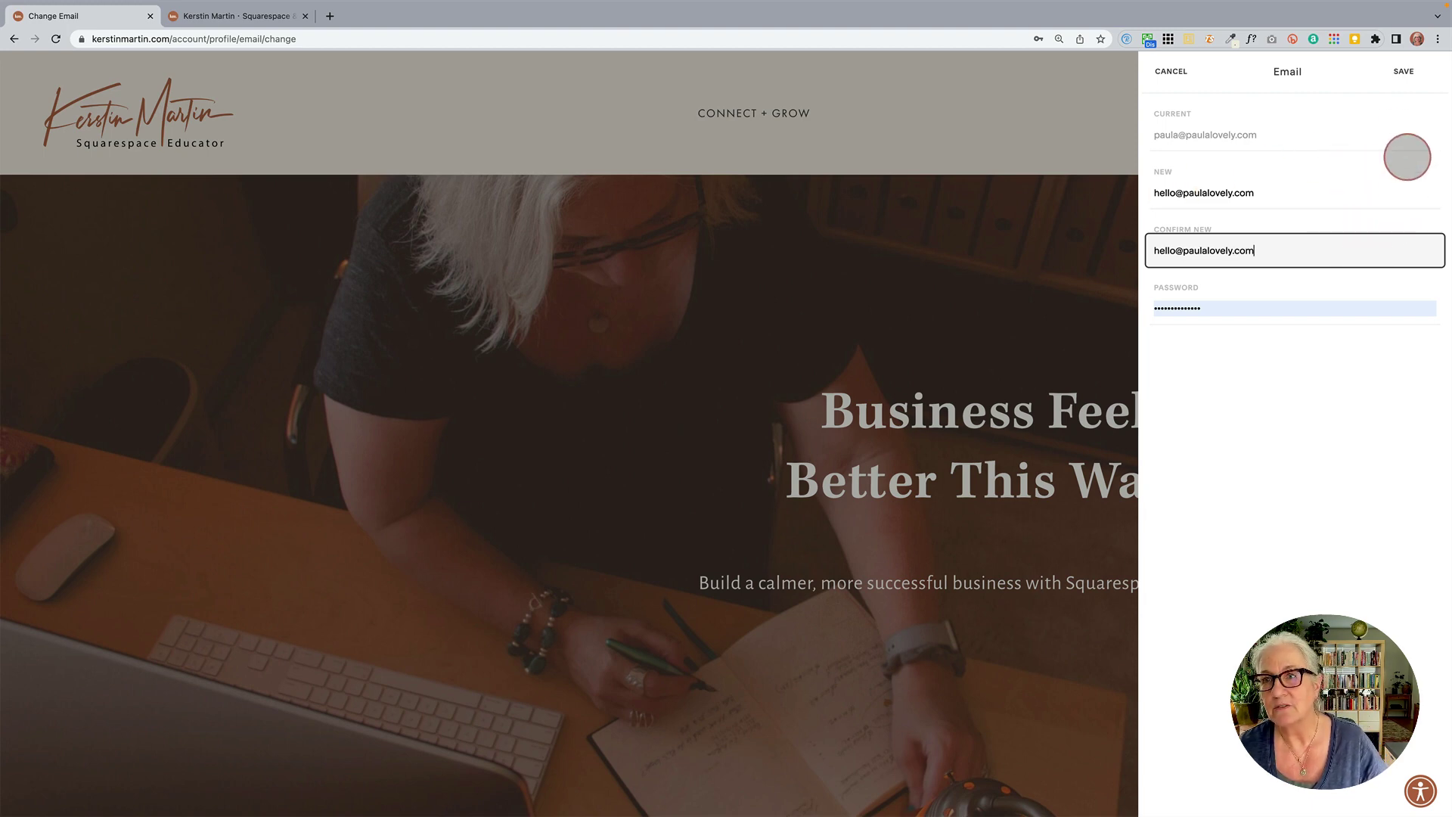
{"action": "left_click", "coordinate": [1403, 71]}
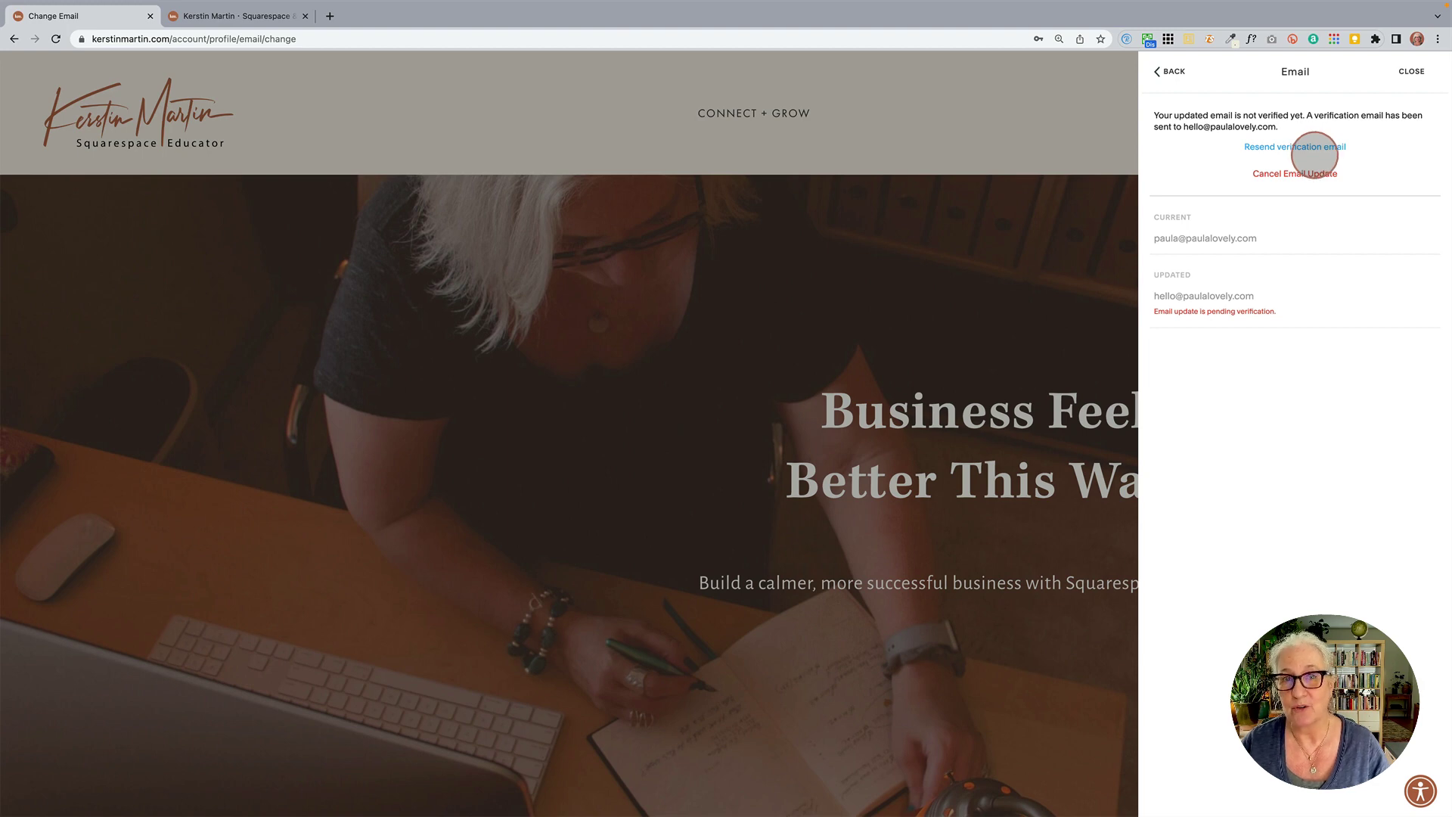
{"action": "mouse_move", "coordinate": [24, 248]}
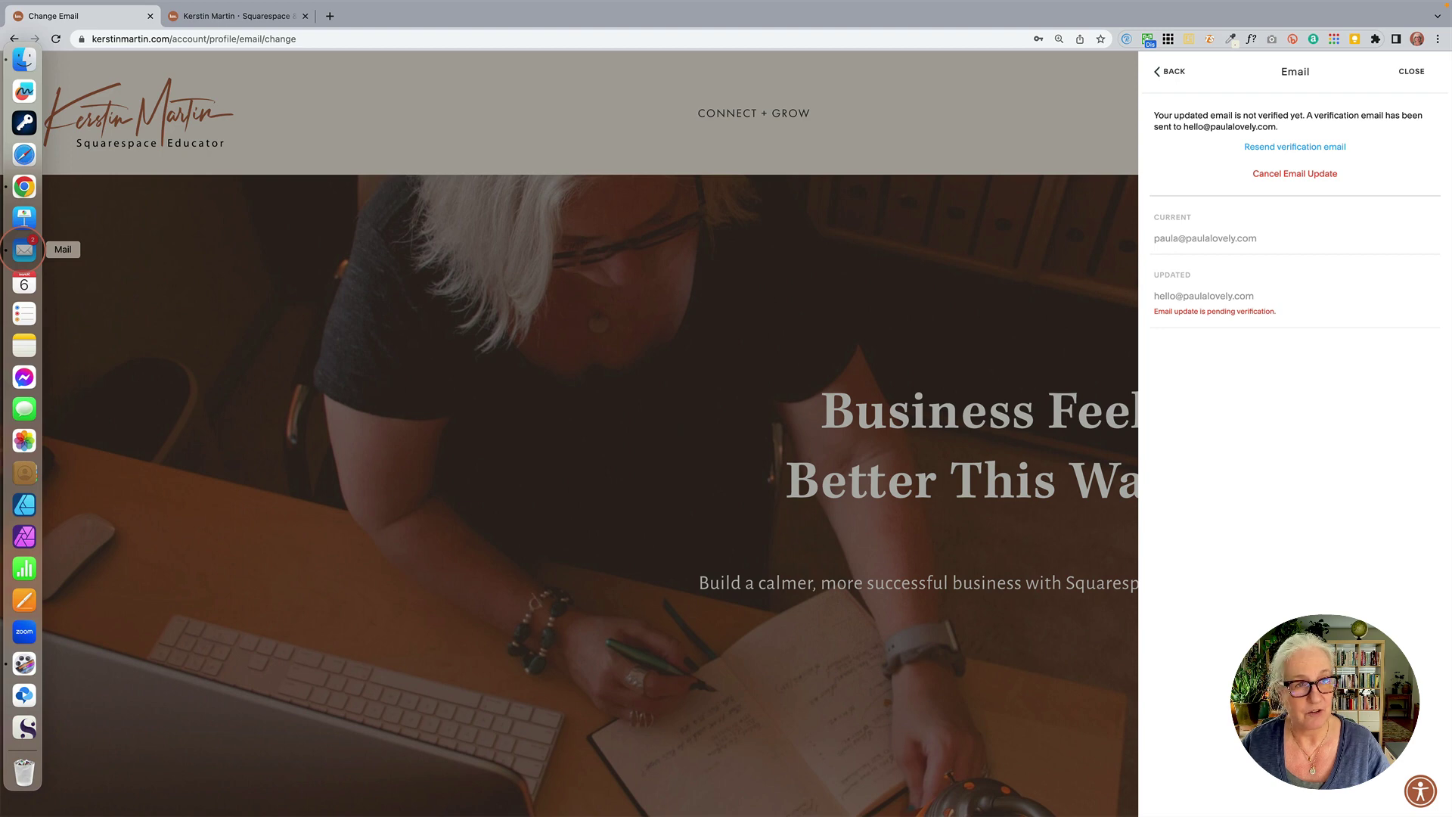
- Open the verification email in the new address's Mail inbox and follow its verify link
{"action": "left_click", "coordinate": [24, 248]}
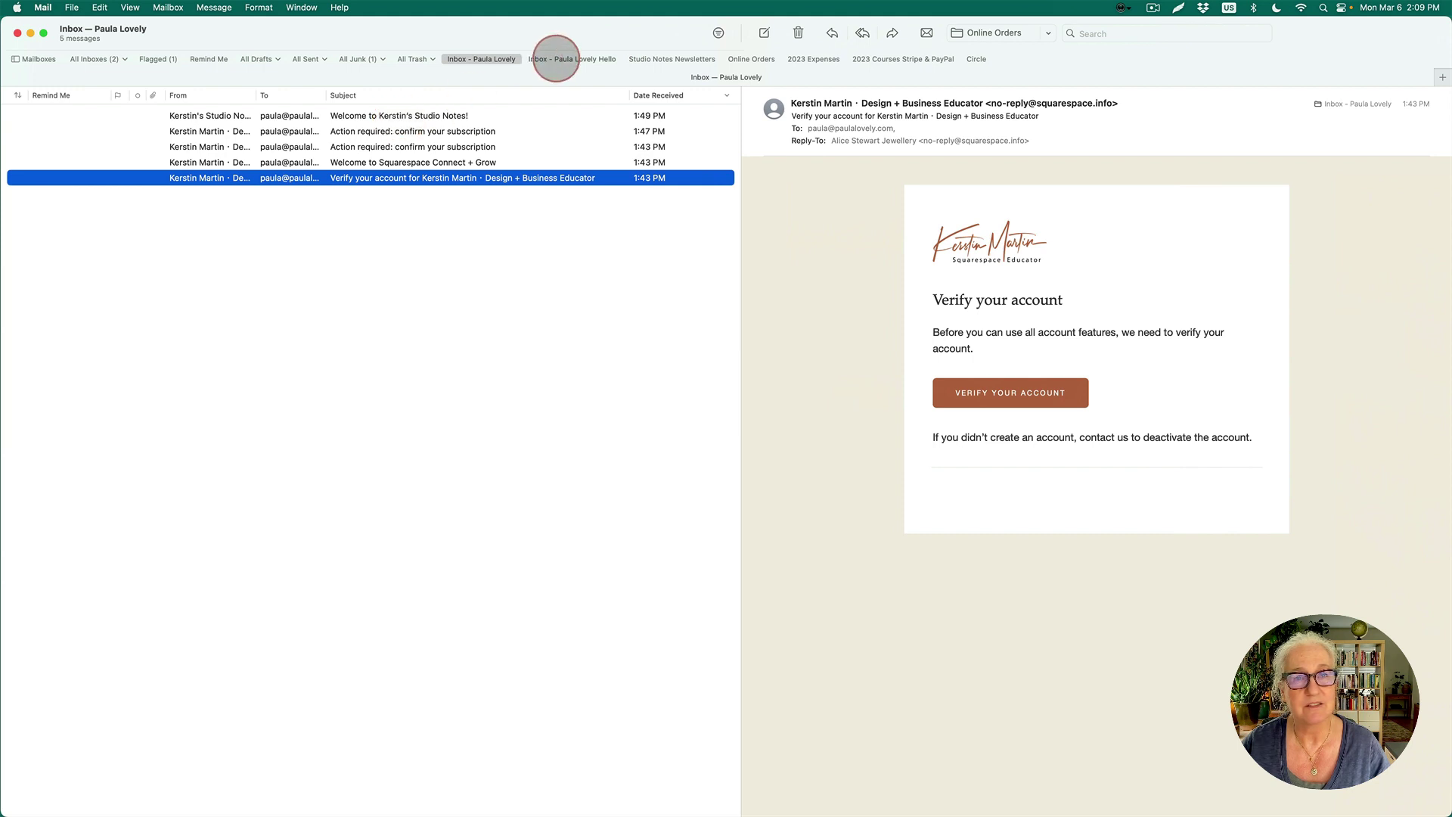
{"action": "left_click", "coordinate": [571, 58]}
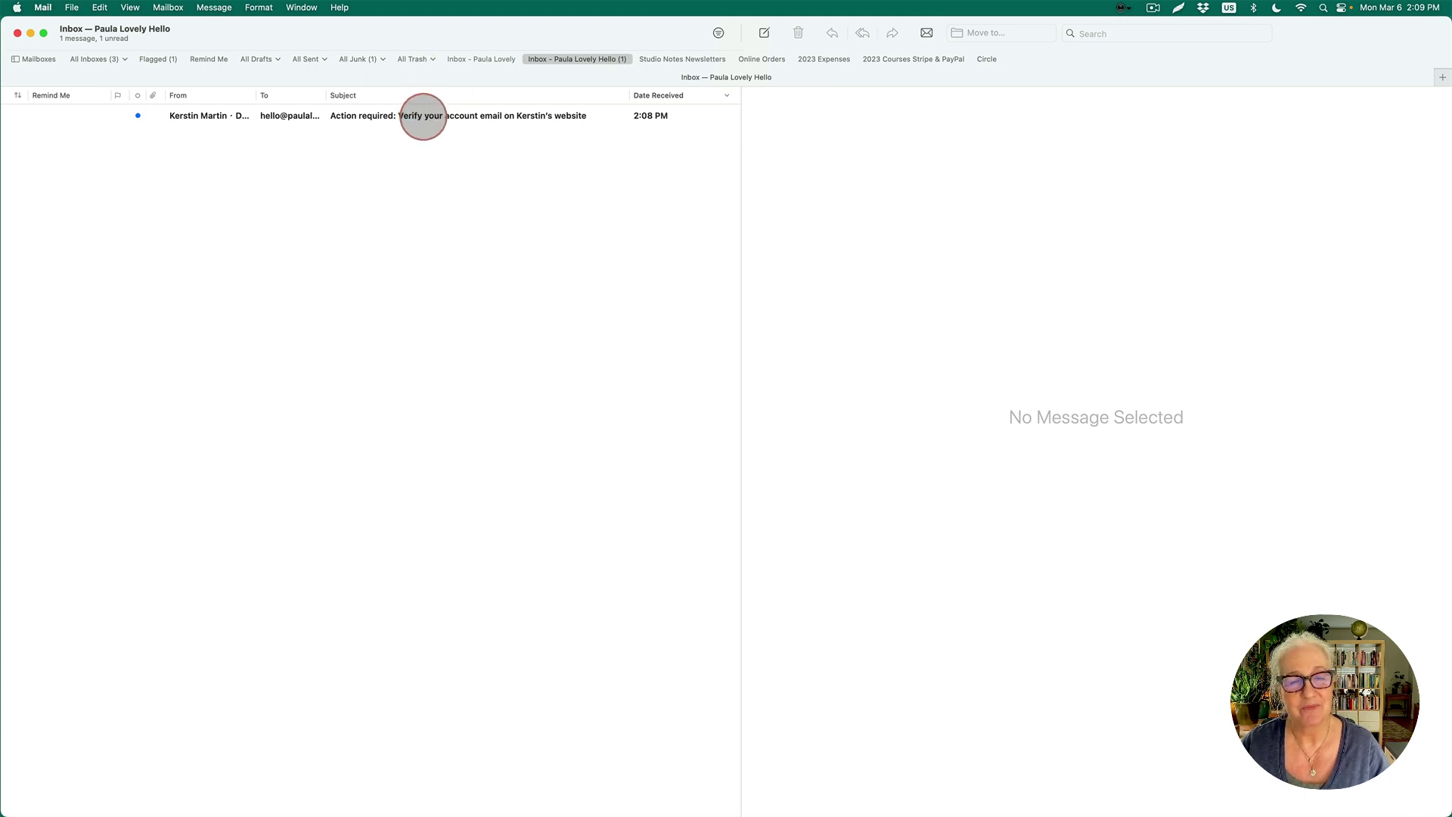
{"action": "left_click", "coordinate": [379, 116]}
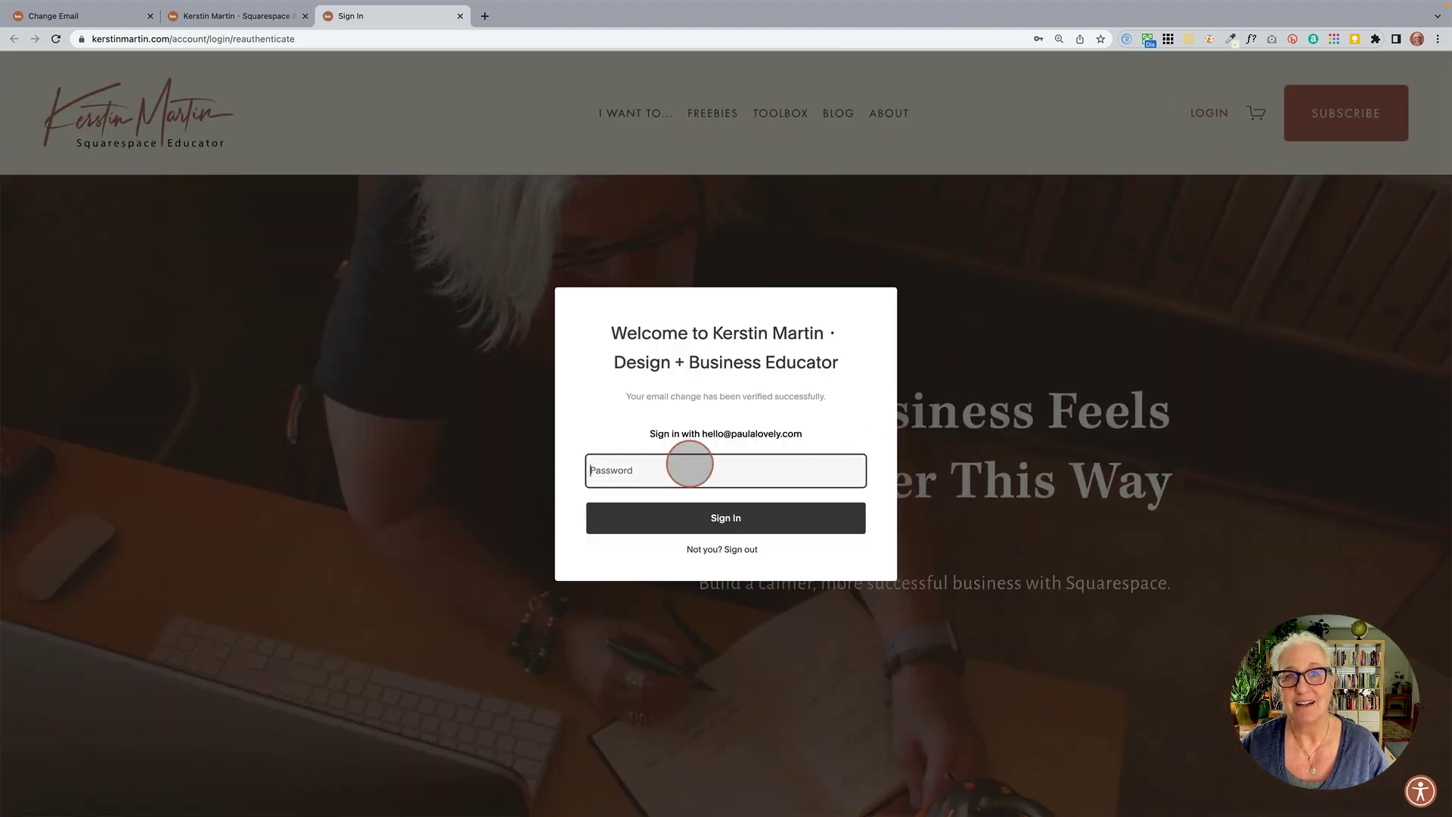
- Sign in with the saved autofill password and open Profile to show the new email
{"action": "left_click", "coordinate": [677, 468]}
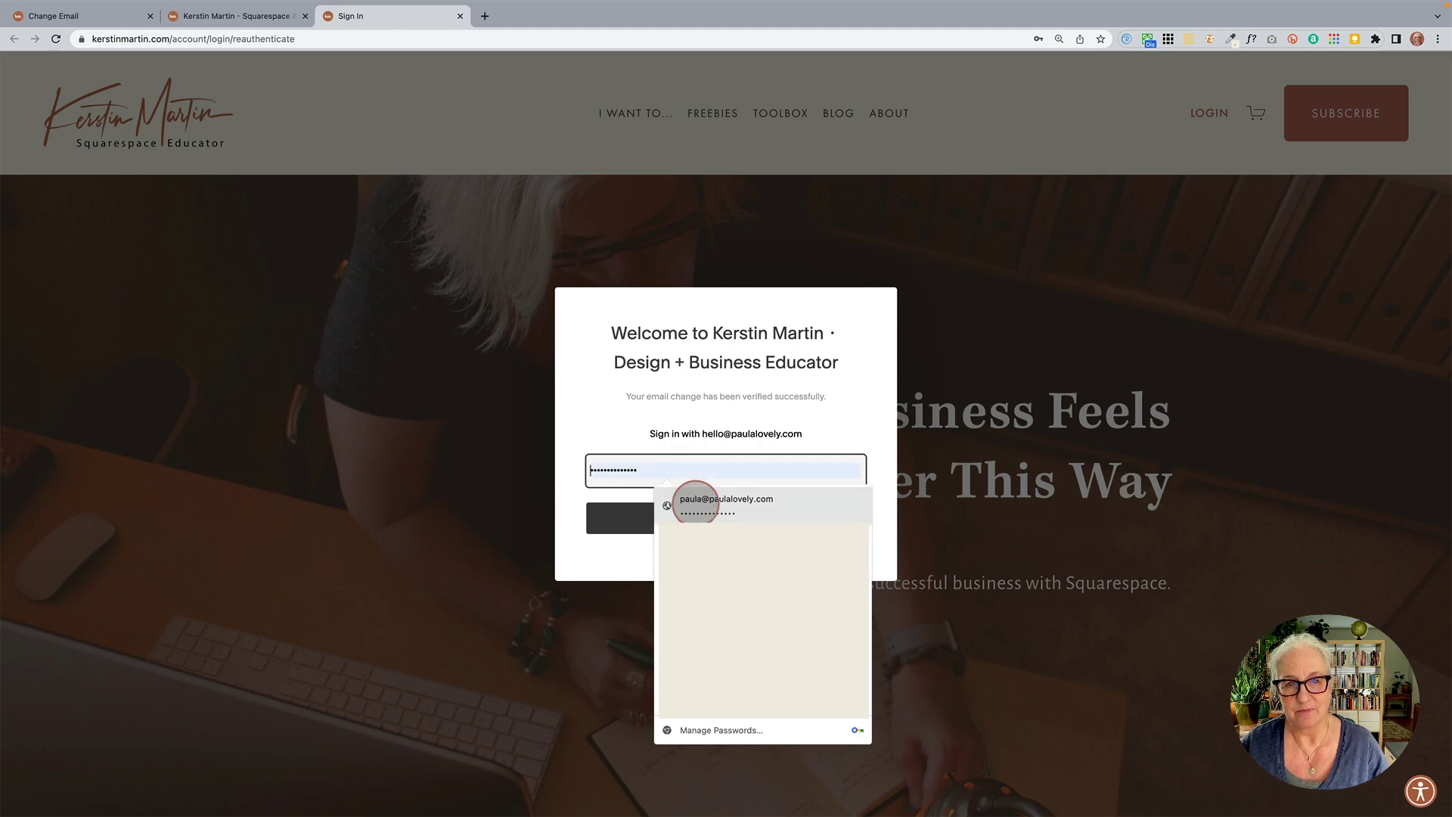
{"action": "left_click", "coordinate": [697, 501]}
{"action": "left_click", "coordinate": [725, 517]}
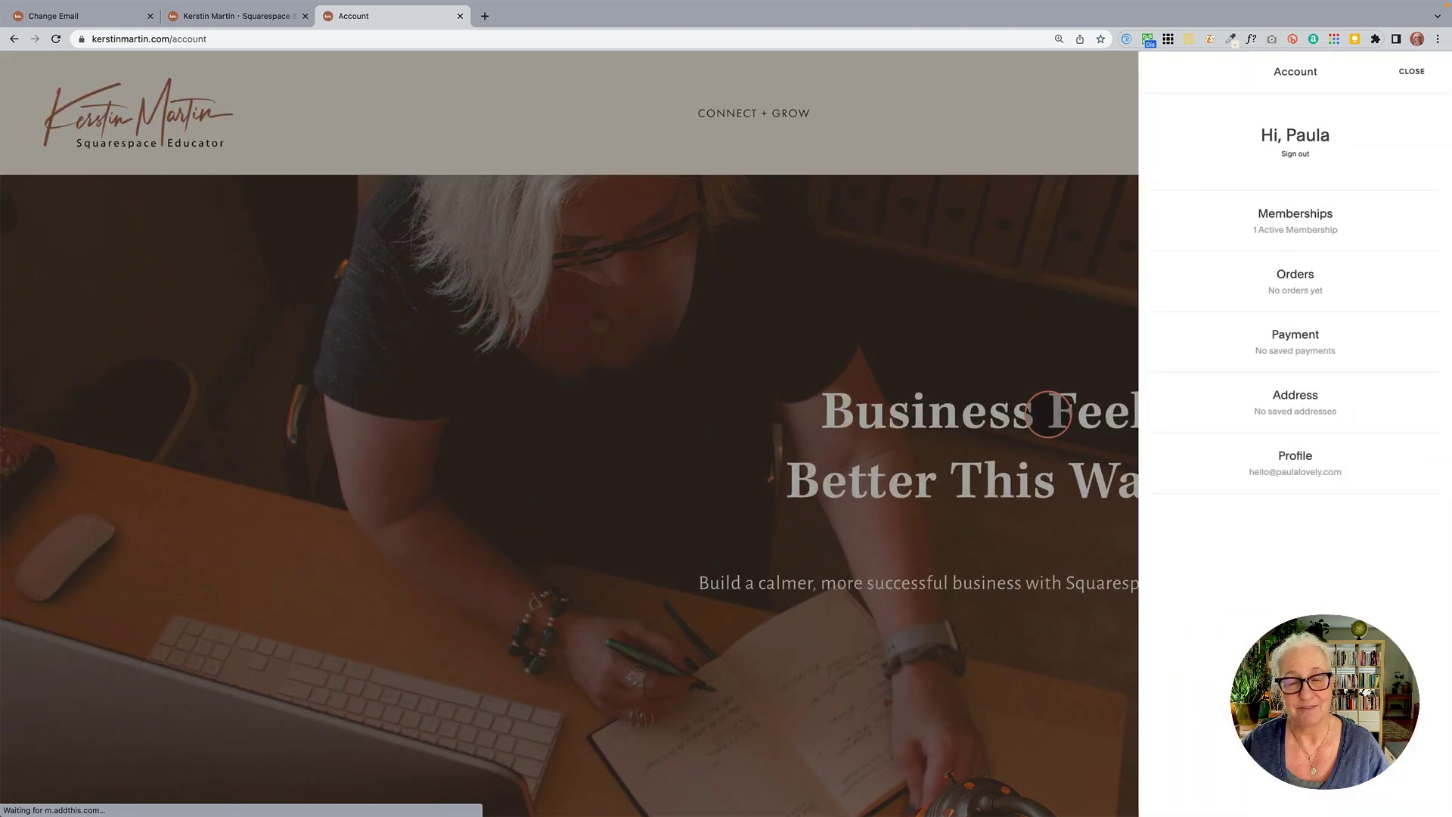
{"action": "left_click", "coordinate": [1294, 460]}
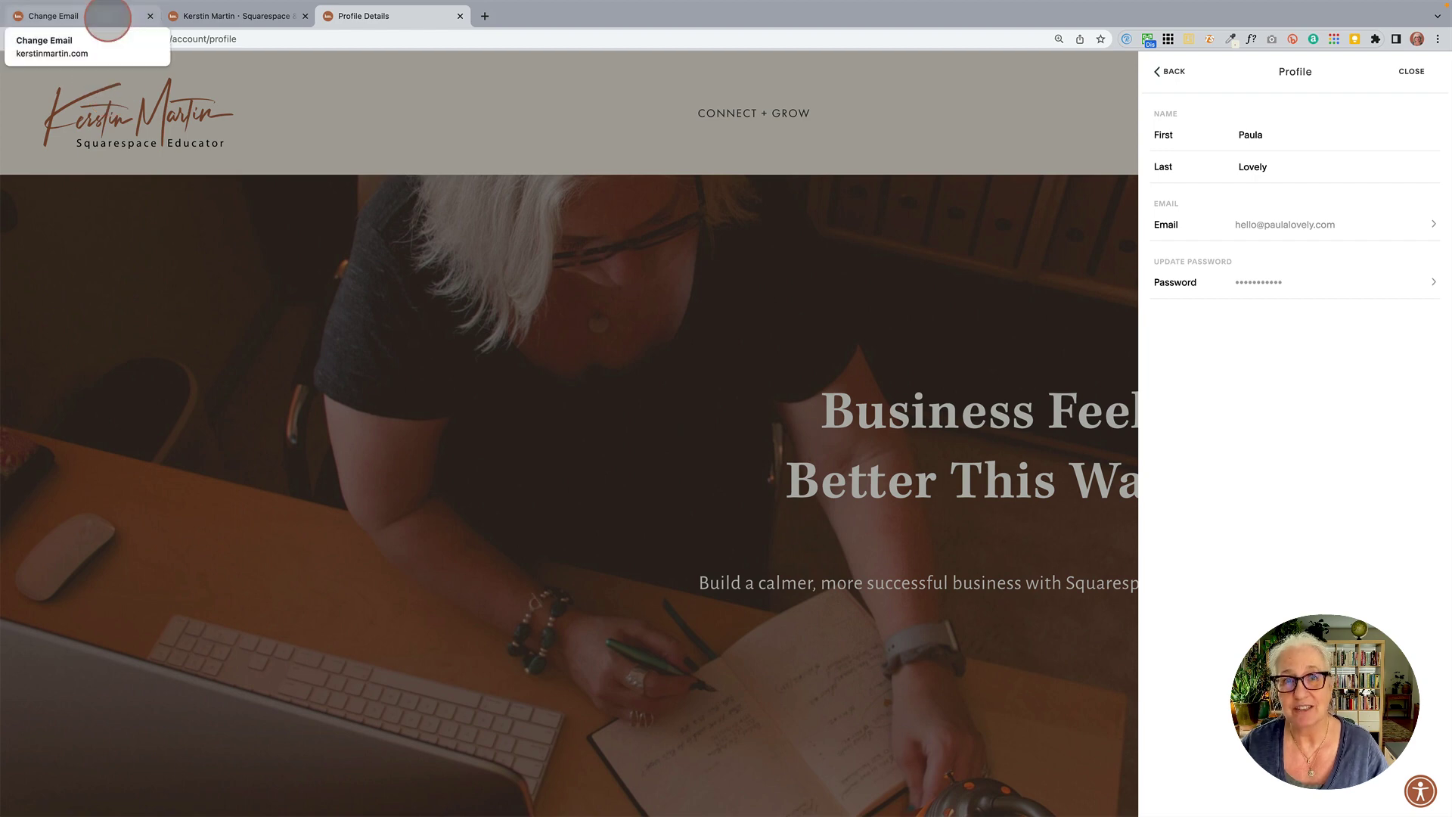
{"action": "mouse_move", "coordinate": [4, 409]}
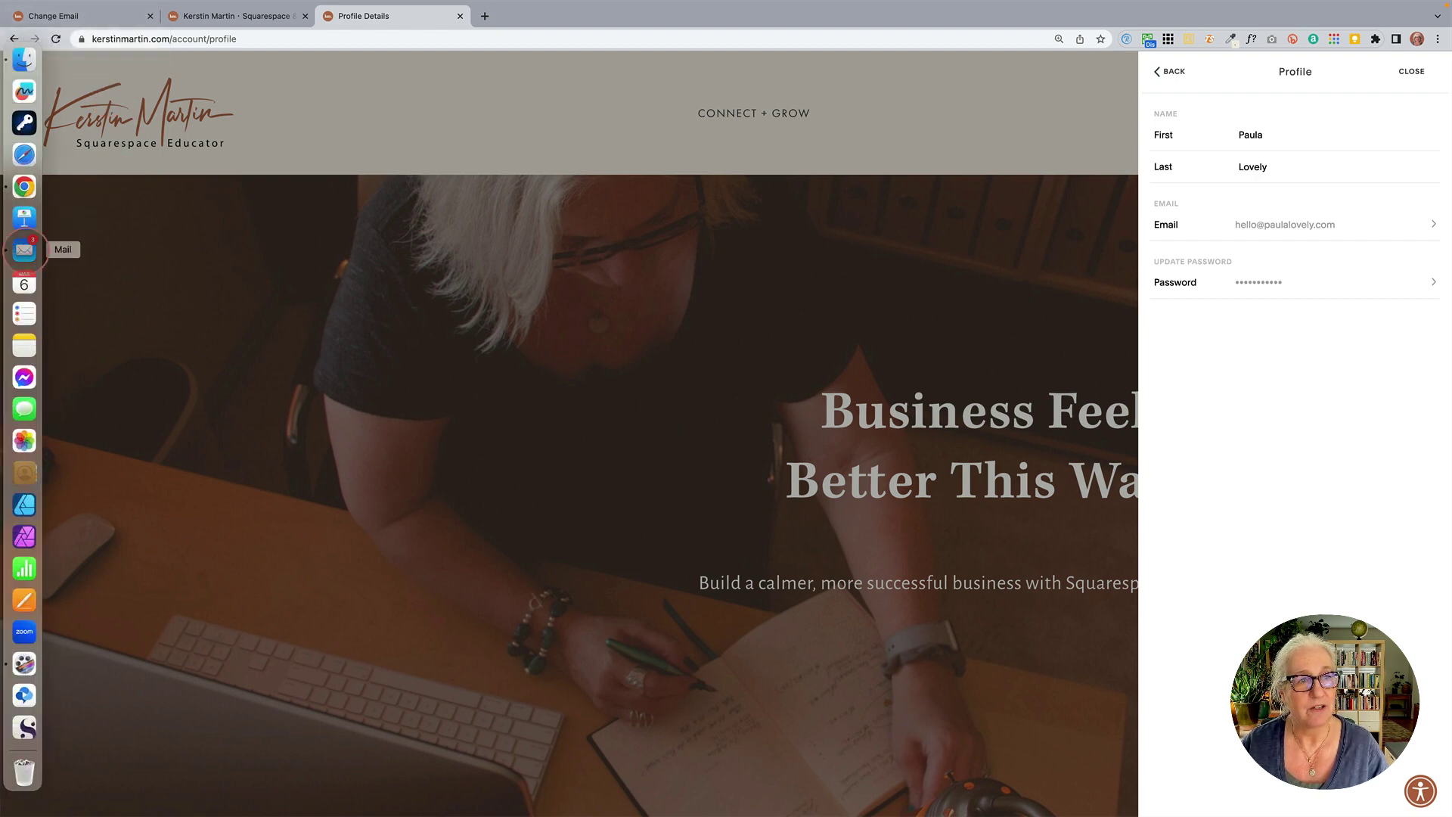
{"action": "left_click", "coordinate": [24, 248]}
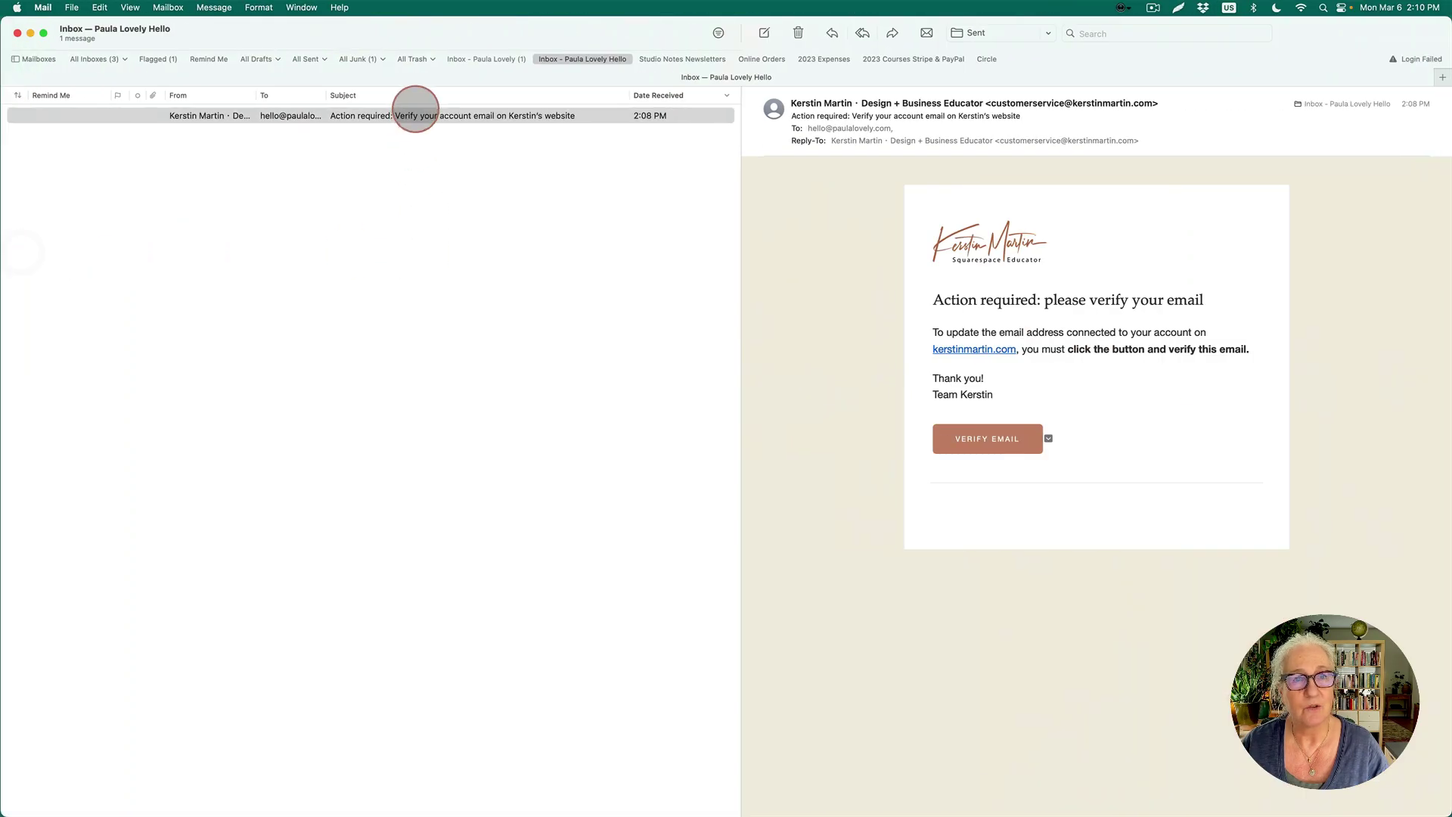
{"action": "left_click", "coordinate": [486, 60]}
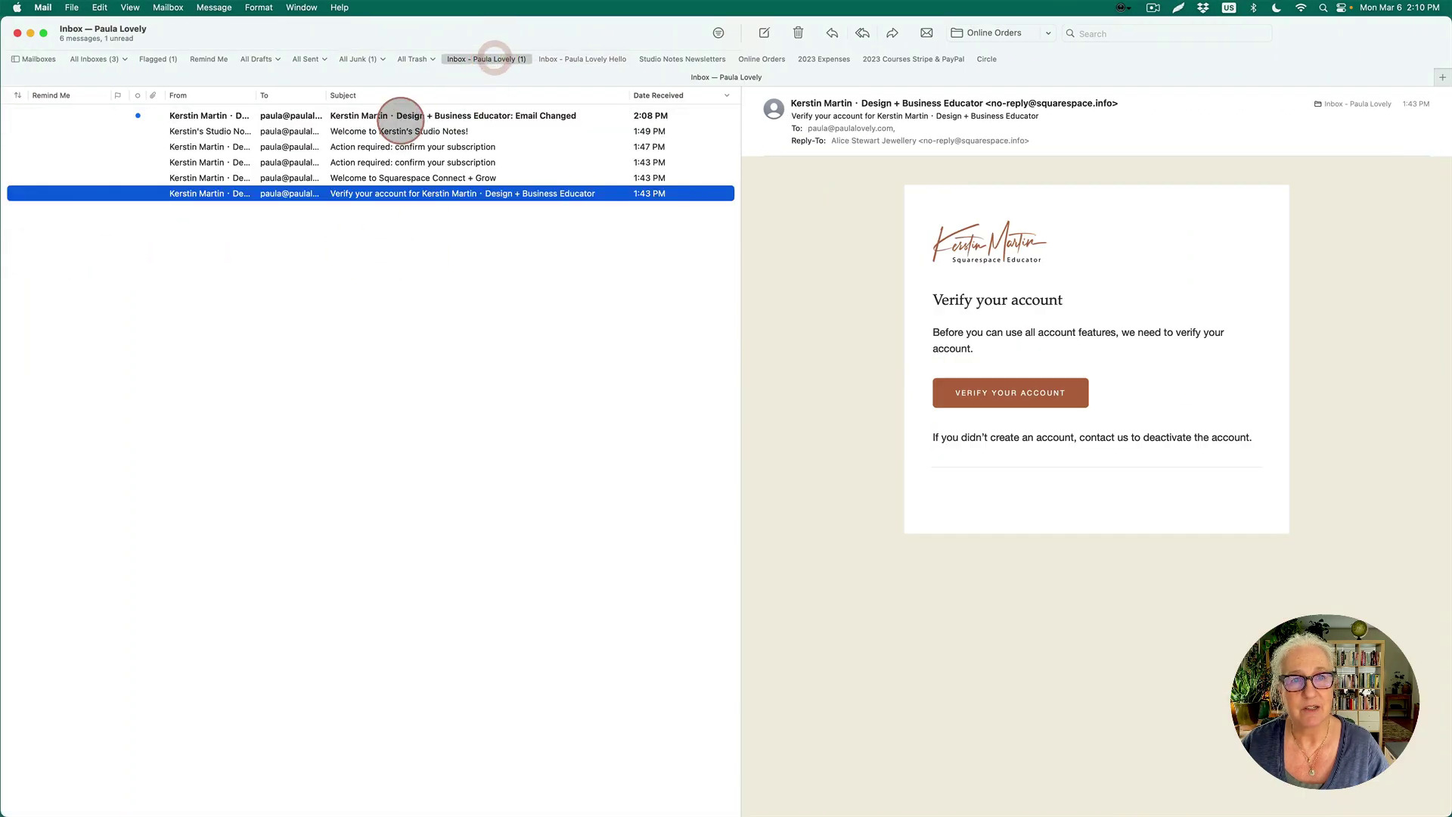
{"action": "left_click", "coordinate": [400, 116]}
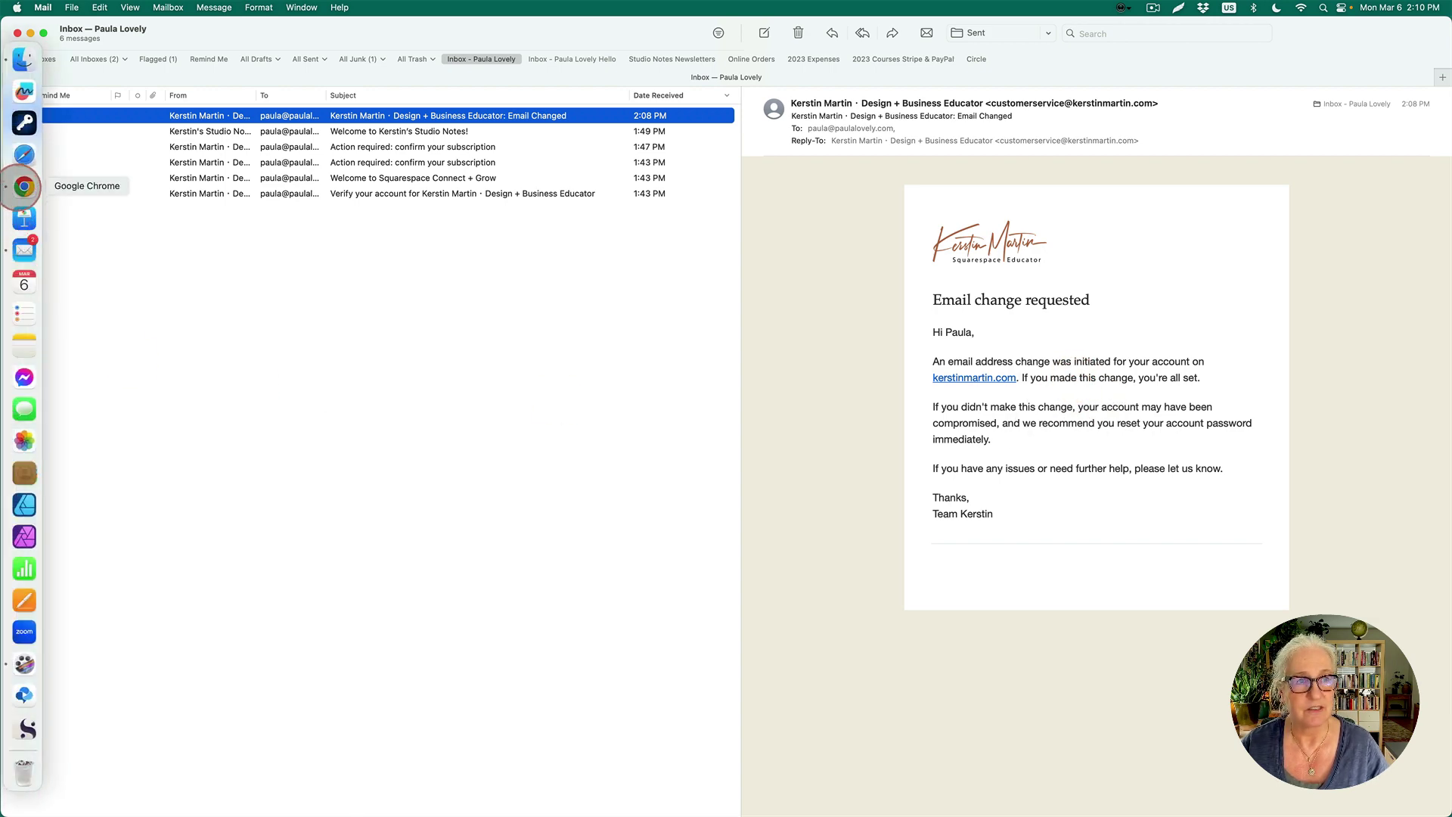
{"action": "left_click", "coordinate": [24, 185]}
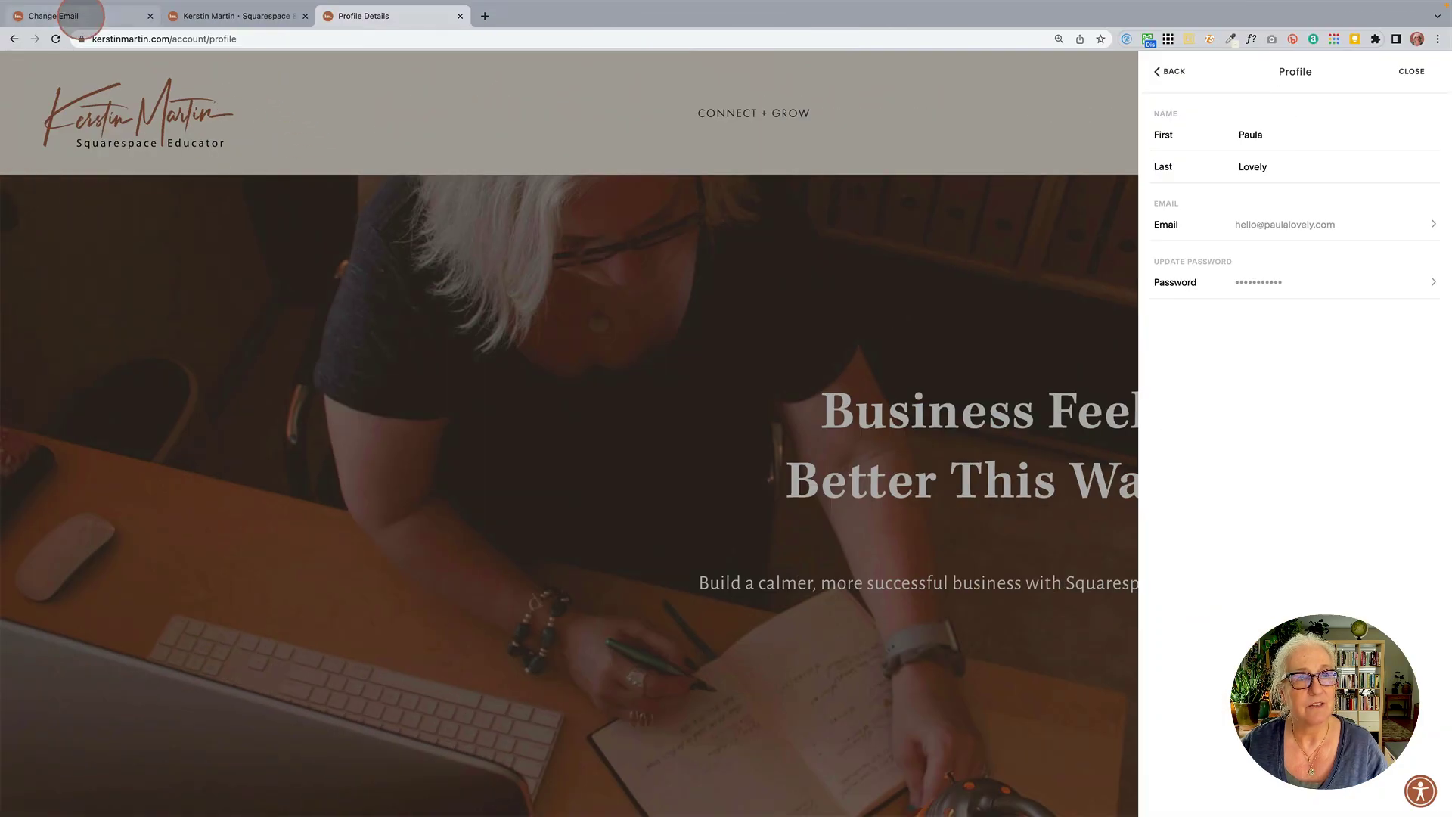
- Open the site's Customer Notifications > Customer Accounts email templates
{"action": "left_click", "coordinate": [80, 15]}
{"action": "left_click", "coordinate": [208, 15]}
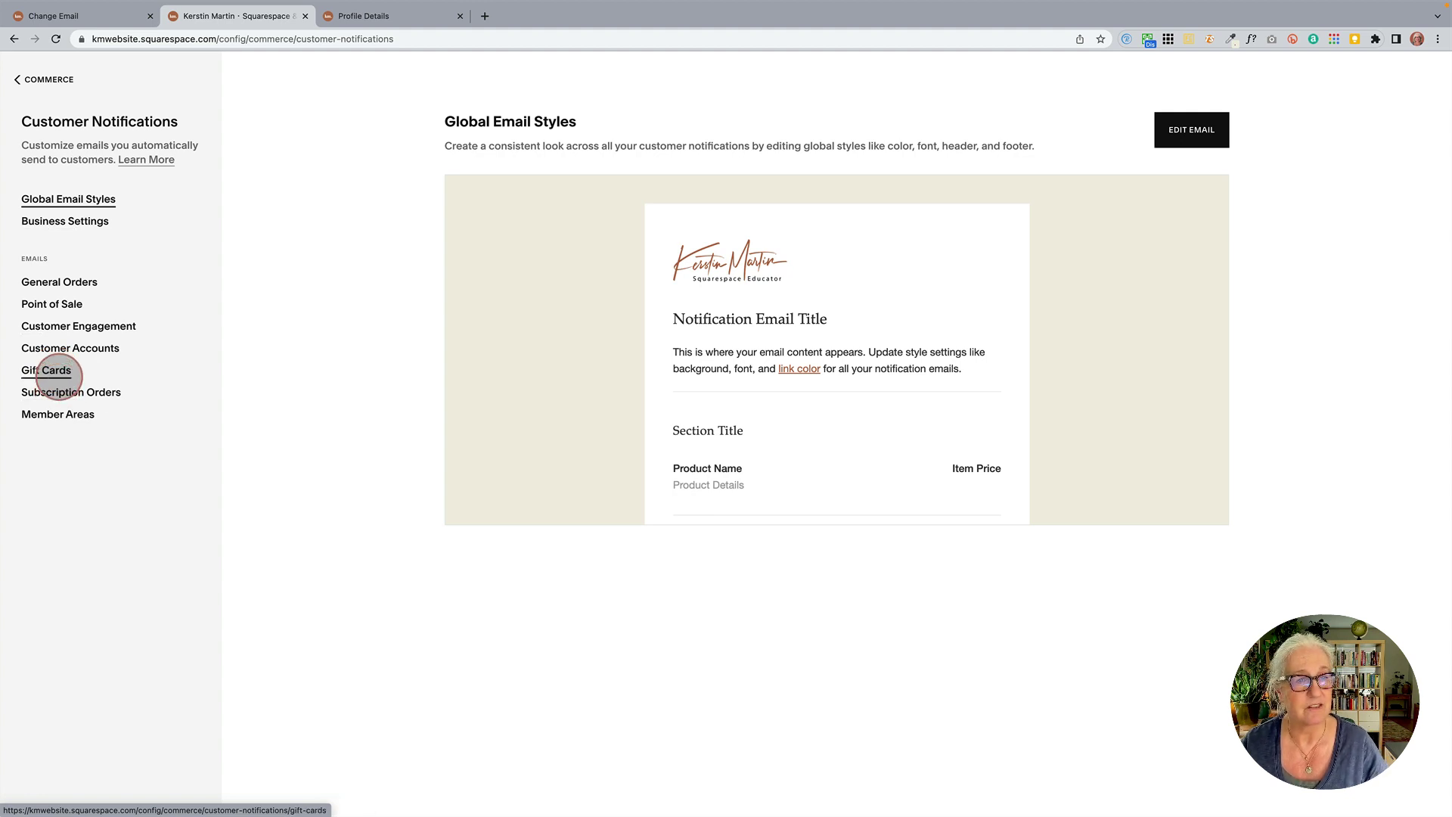
{"action": "left_click", "coordinate": [72, 348]}
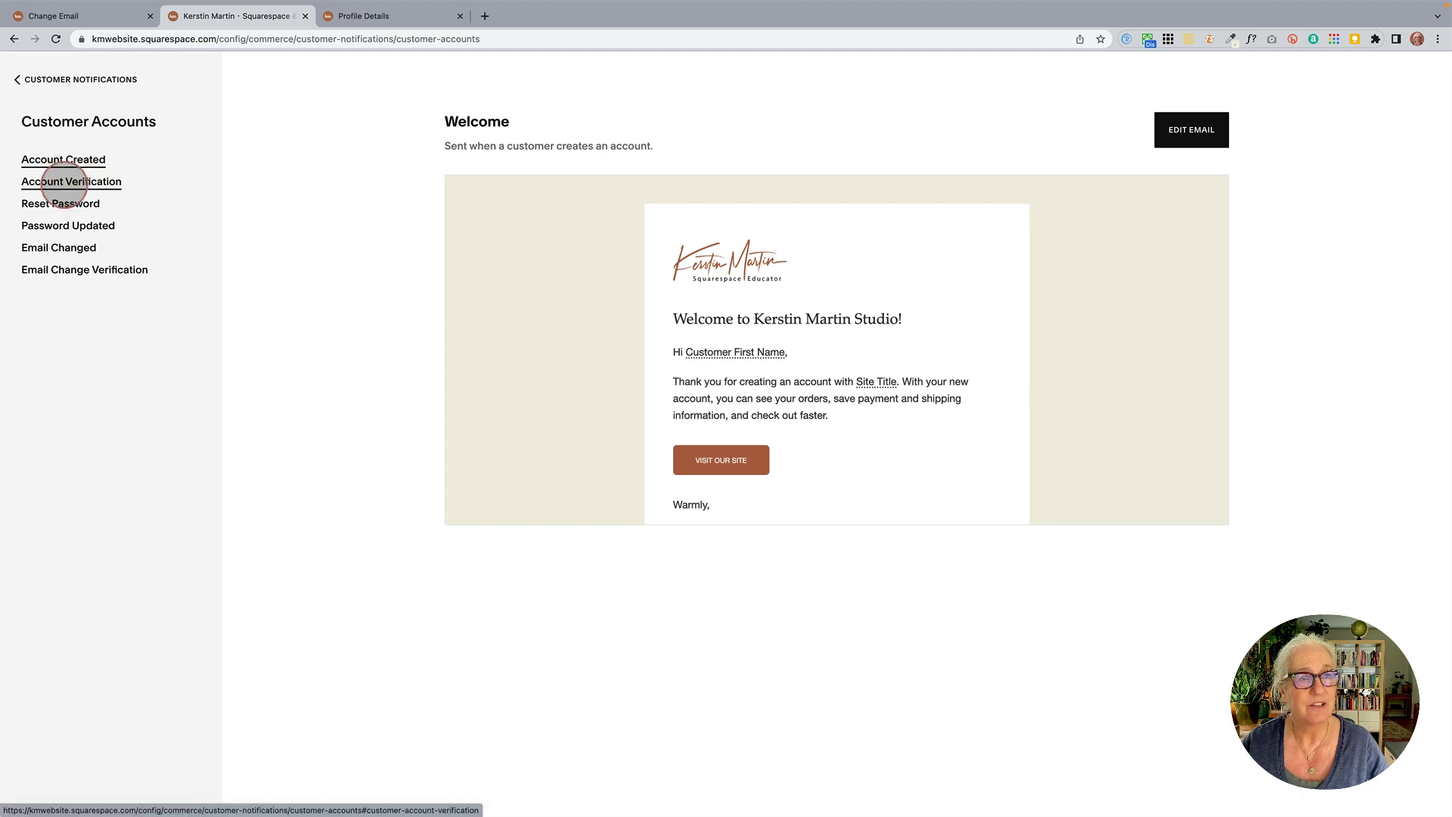
- Preview Account Verification, Reset Password, Password Updated, Email Changed, then Email Change Verification templates
{"action": "left_click", "coordinate": [70, 181]}
{"action": "left_click", "coordinate": [61, 203]}
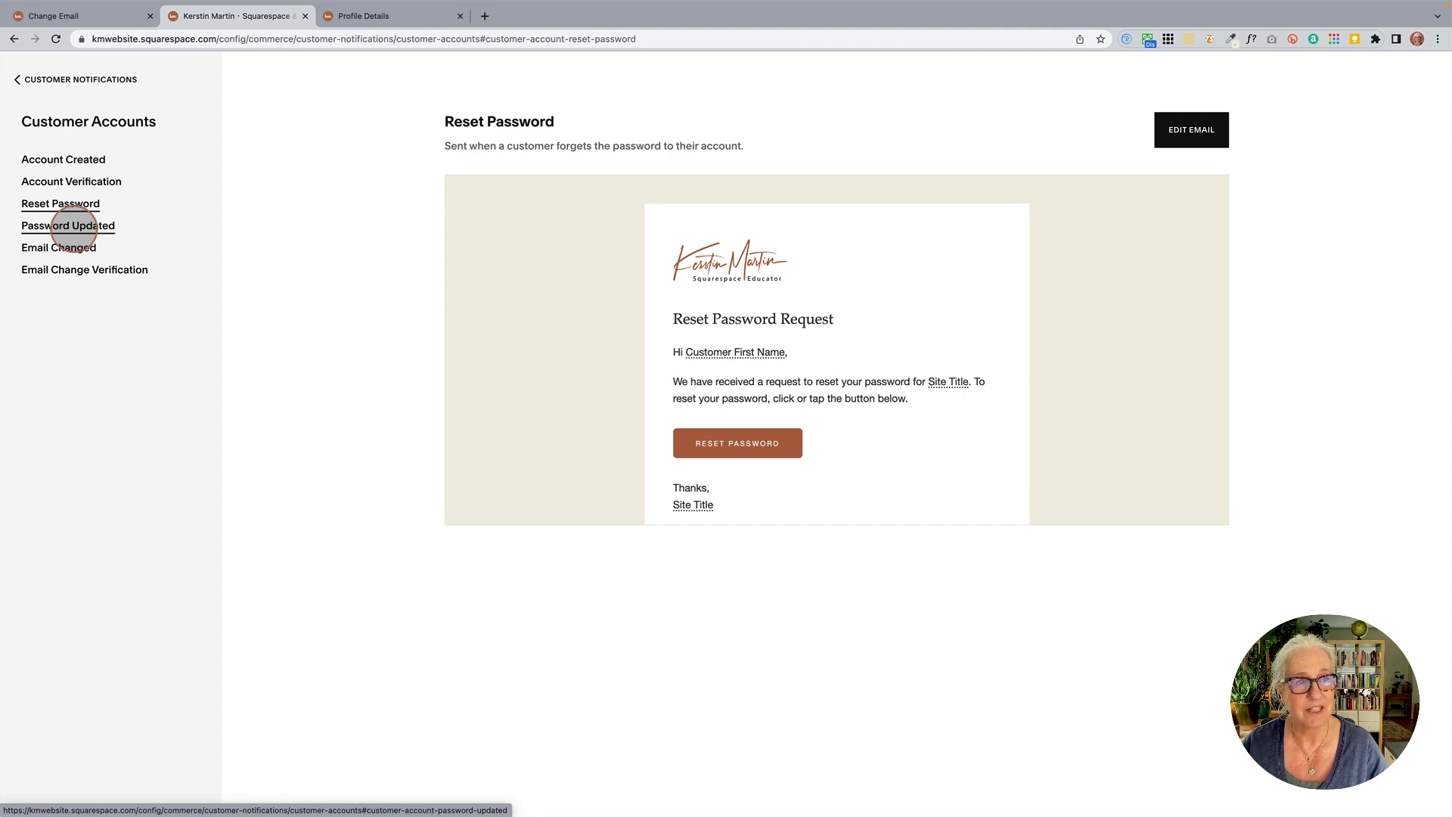
{"action": "left_click", "coordinate": [69, 225]}
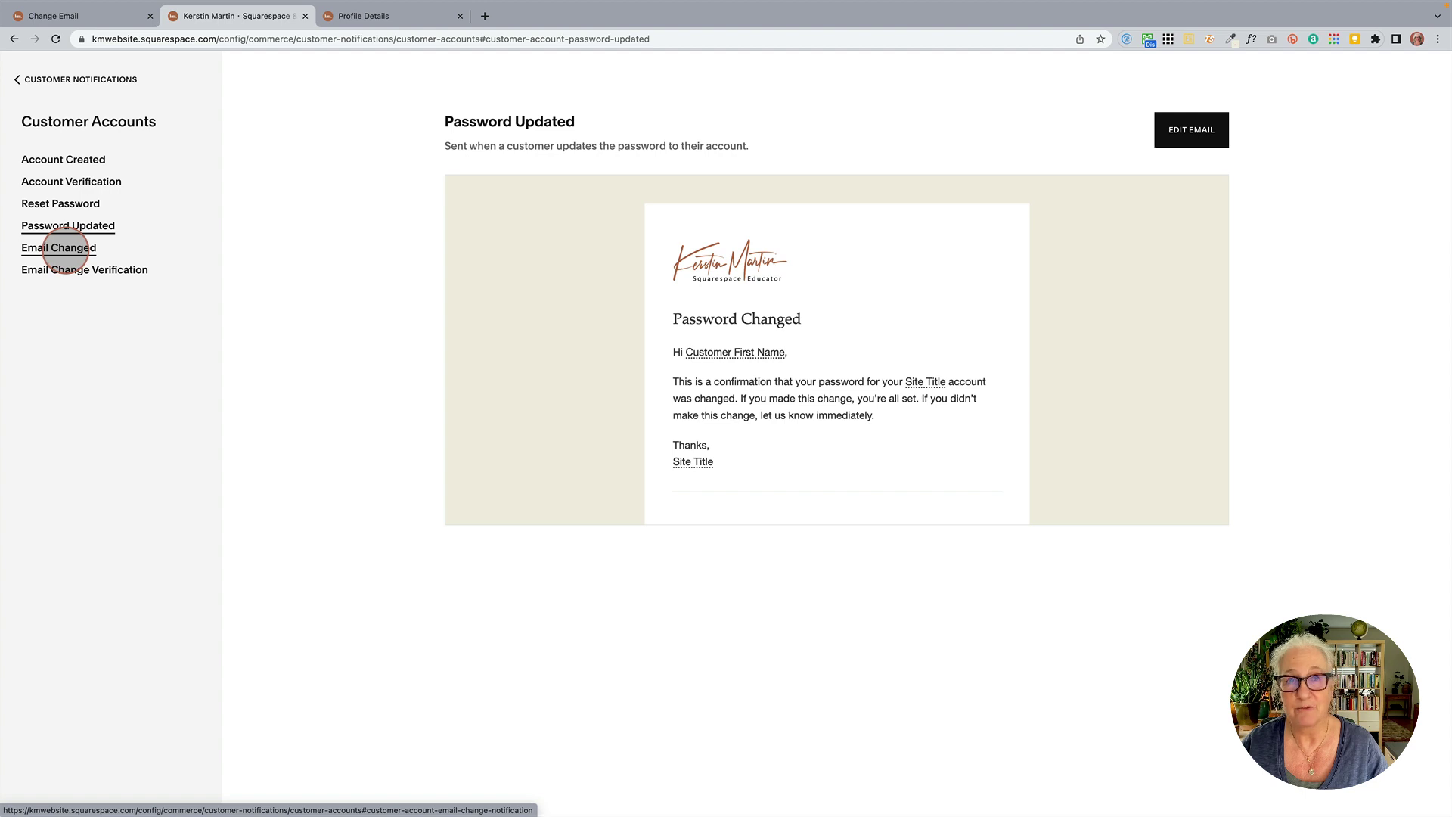
{"action": "left_click", "coordinate": [60, 247]}
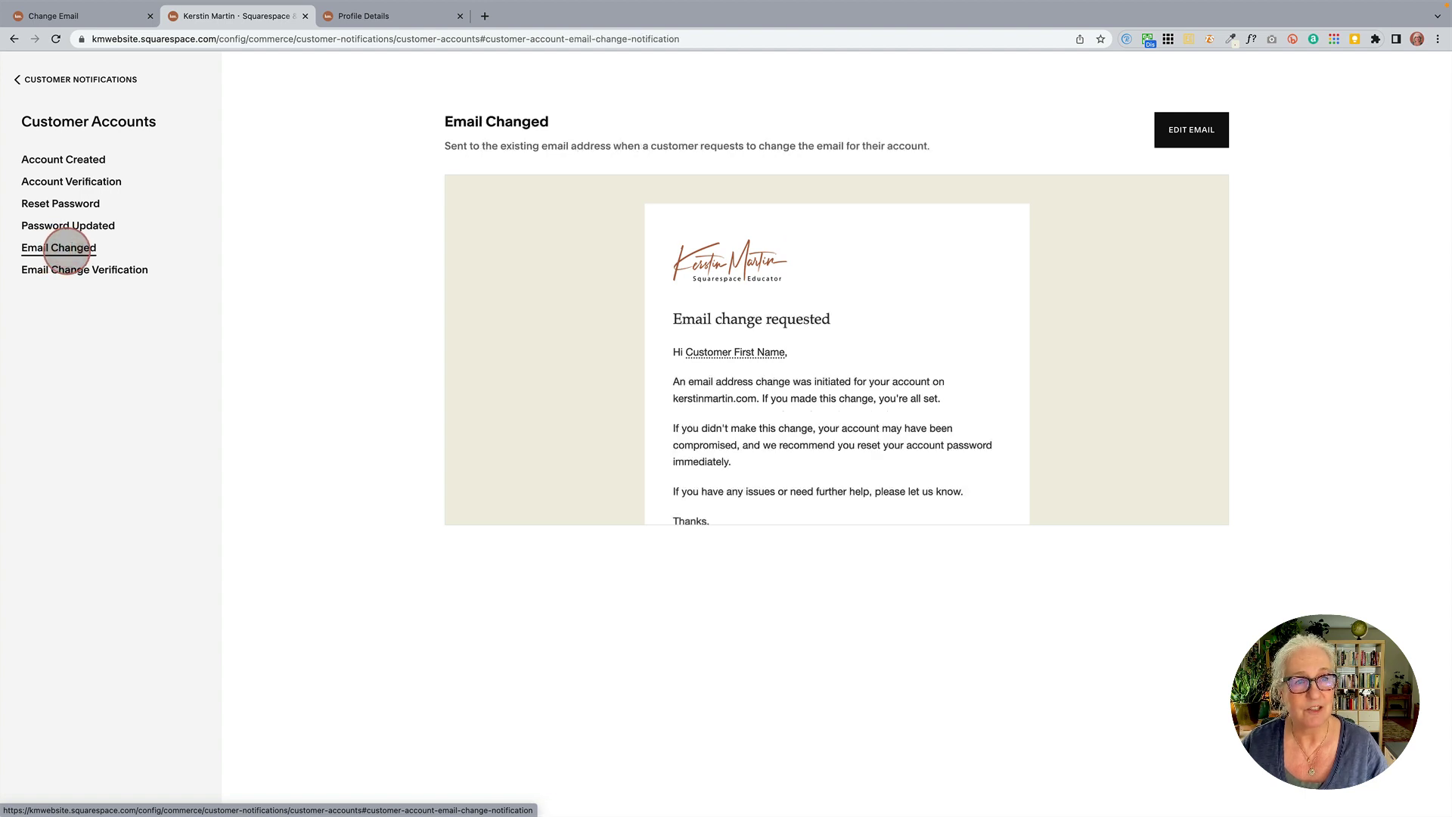
{"action": "left_click", "coordinate": [69, 270]}
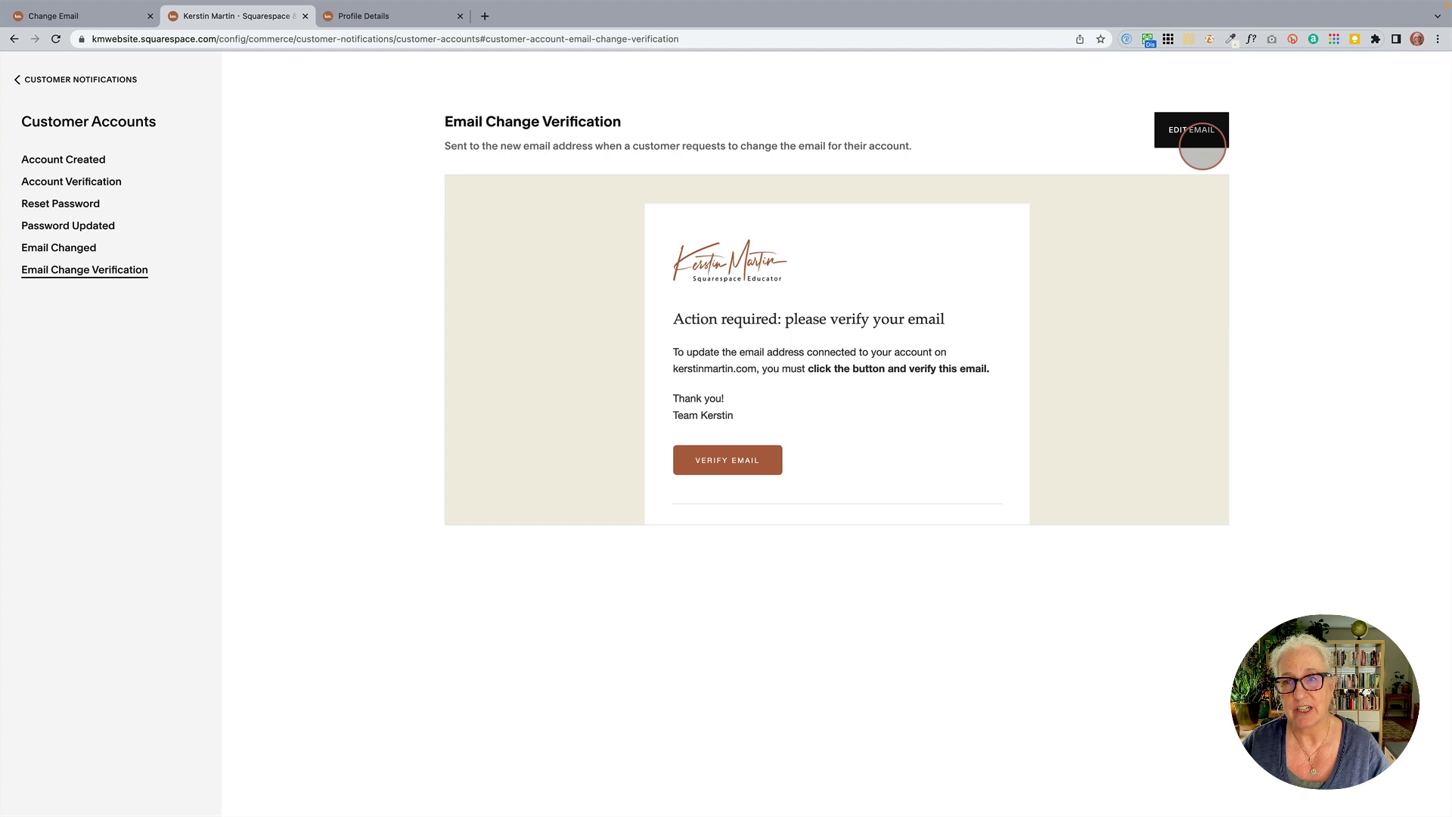
- Review the Email Change Verification subject in the editor, then return to the Profile Details tab
{"action": "left_click", "coordinate": [1192, 130]}
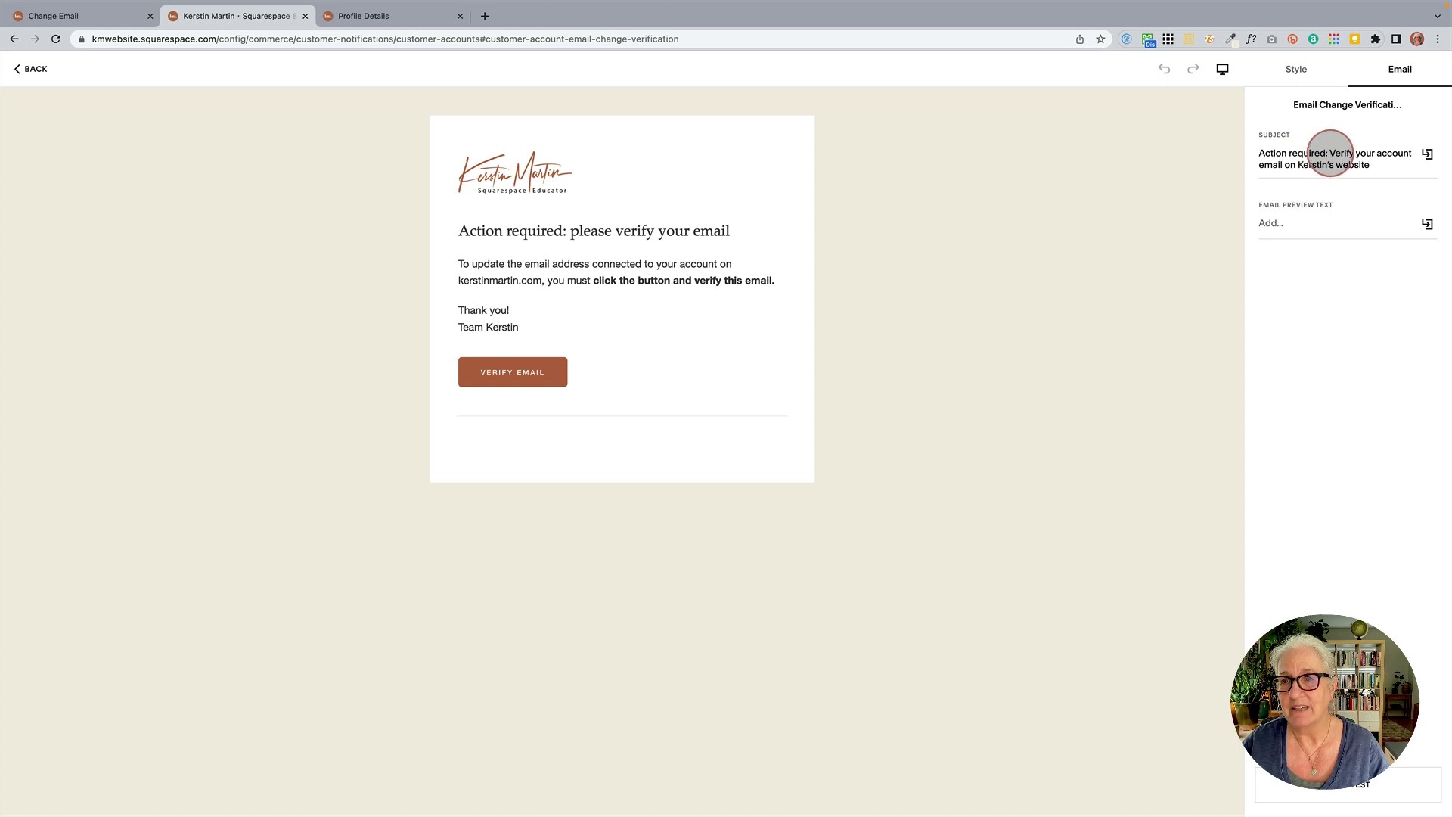
{"action": "left_click_drag", "start_coordinate": [1328, 153], "coordinate": [1259, 153]}
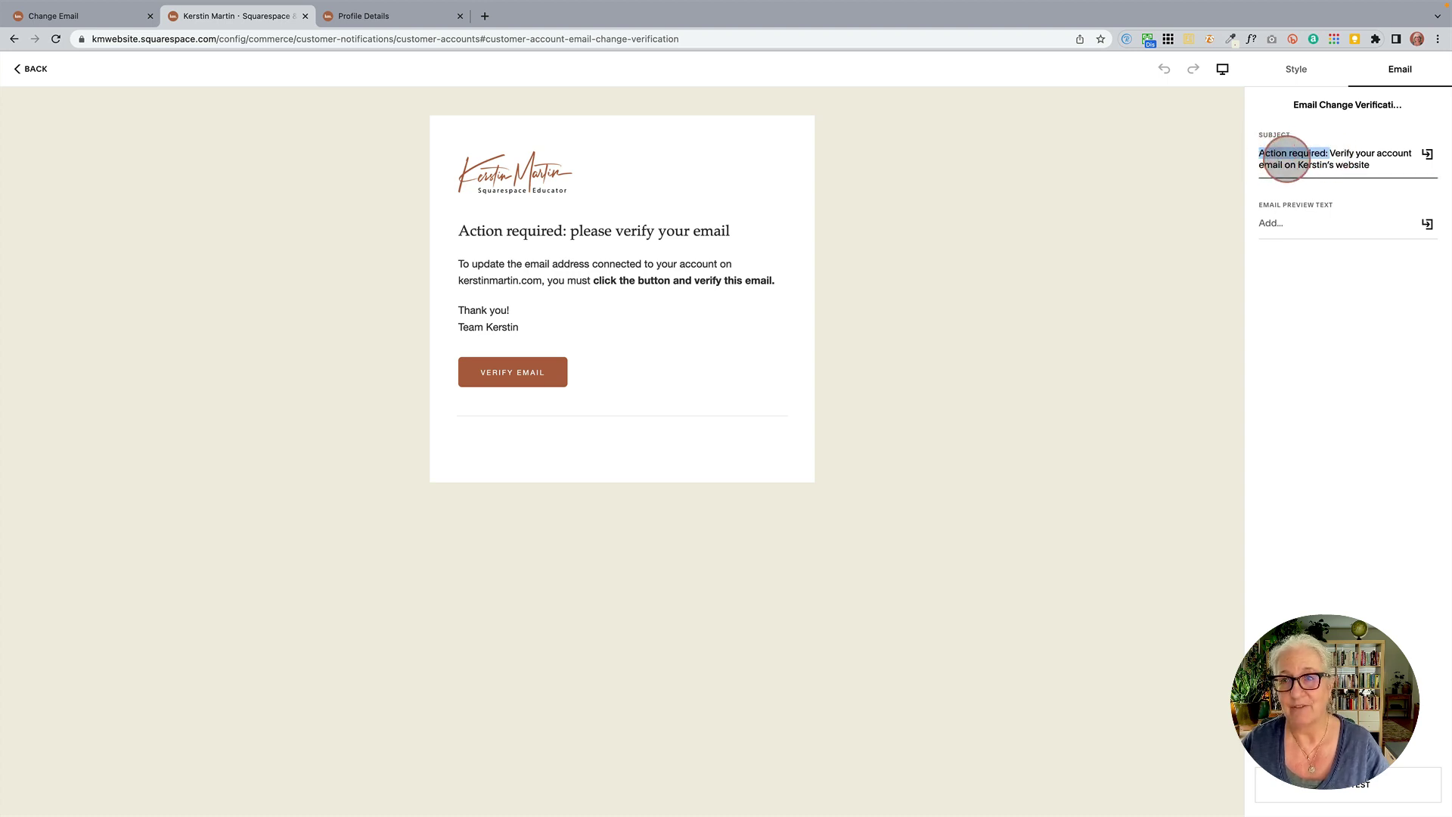
{"action": "left_click", "coordinate": [1285, 153]}
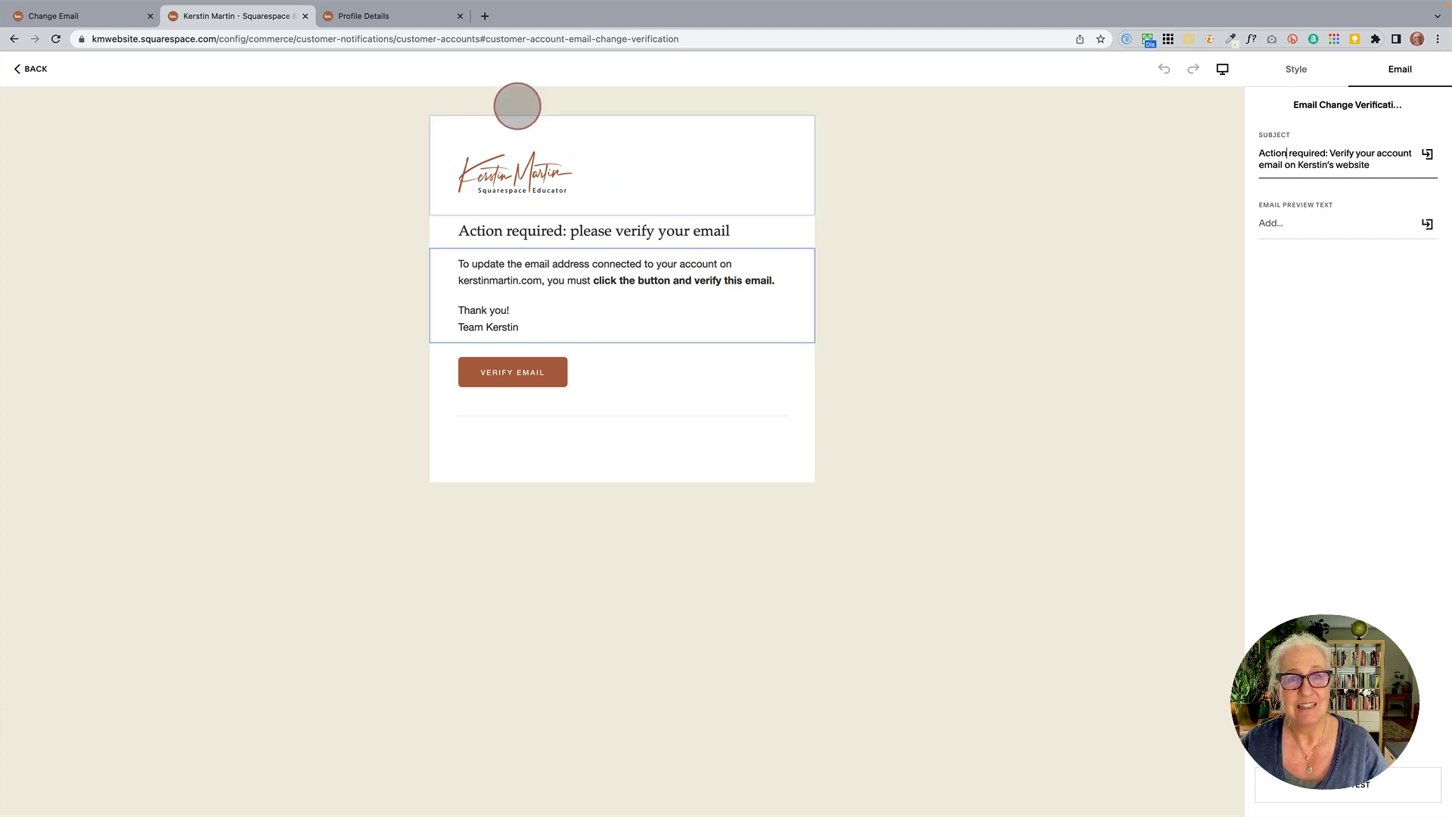
{"action": "left_click", "coordinate": [363, 16]}
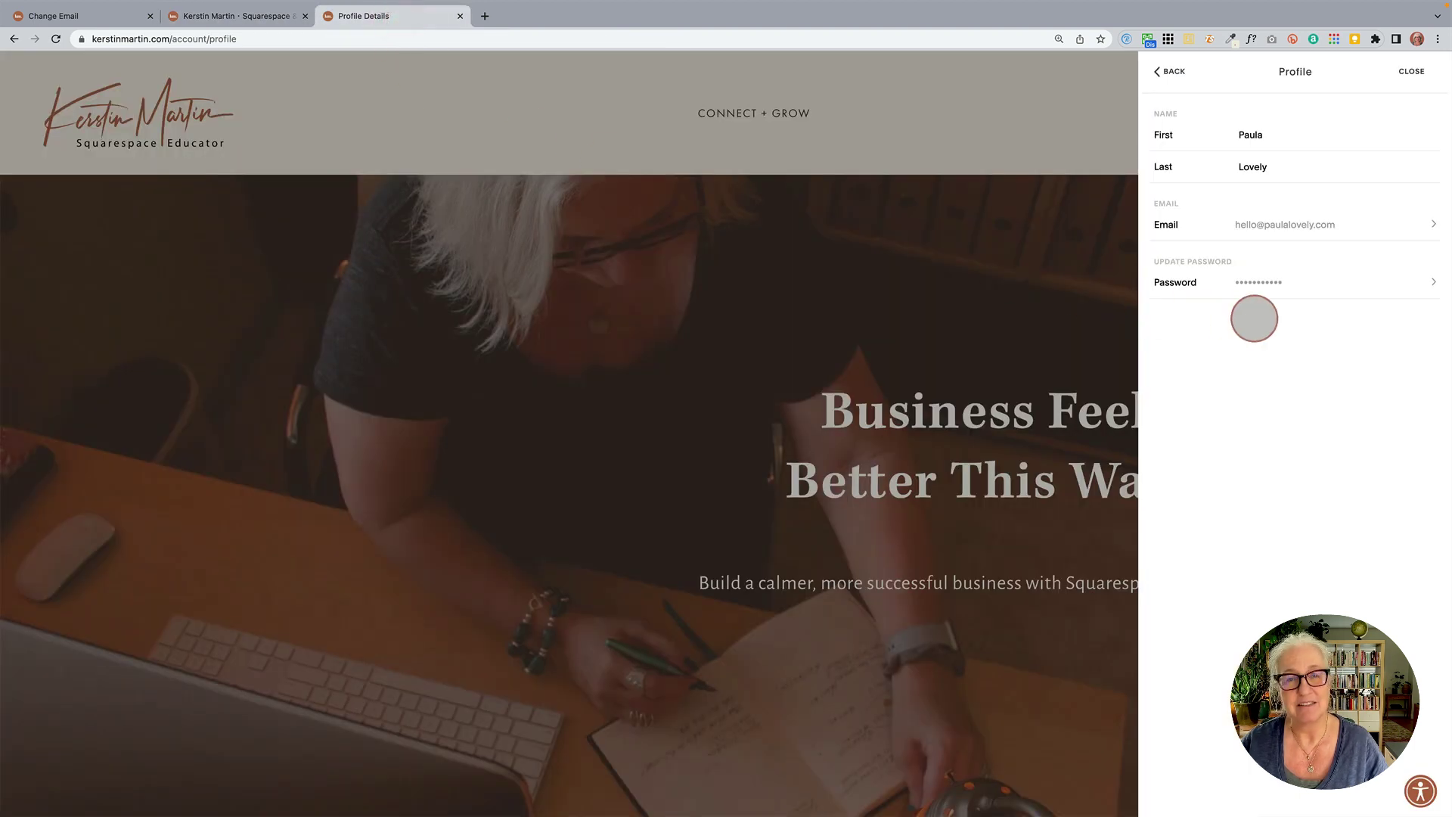